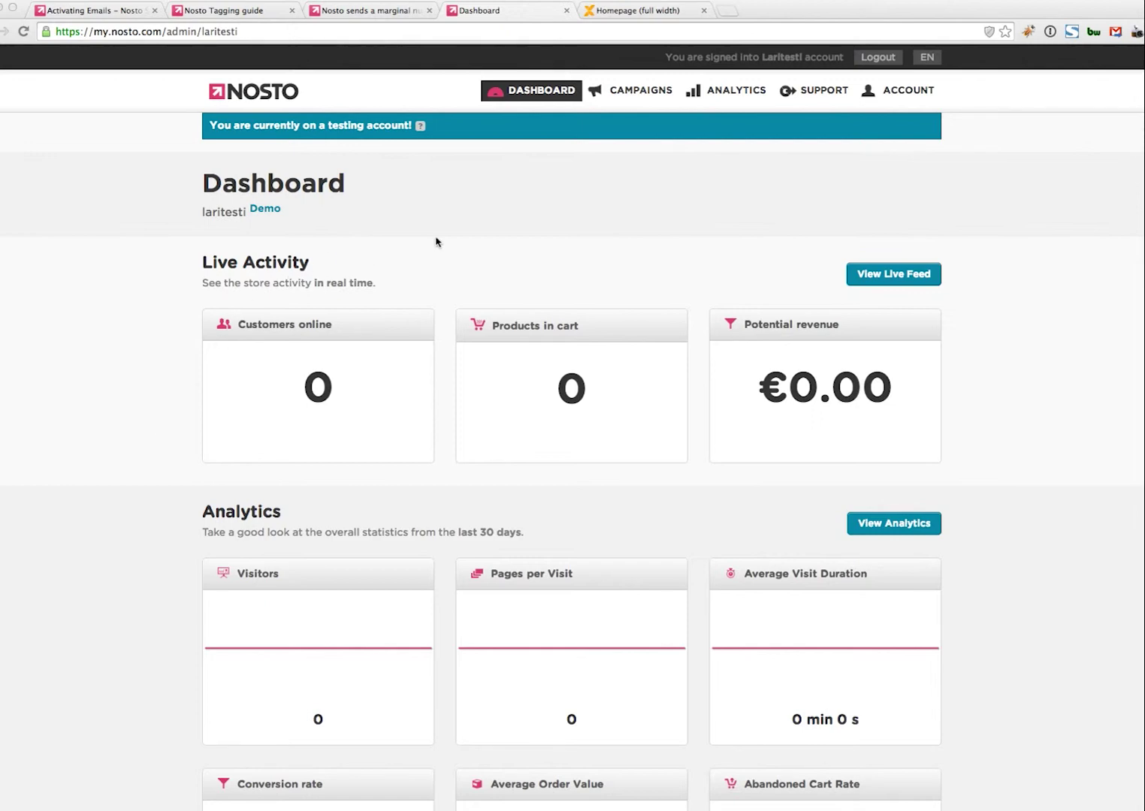
# Open Campaigns > Browse emails to list the two sent Hello World! emails.
pyautogui.click(641, 92)
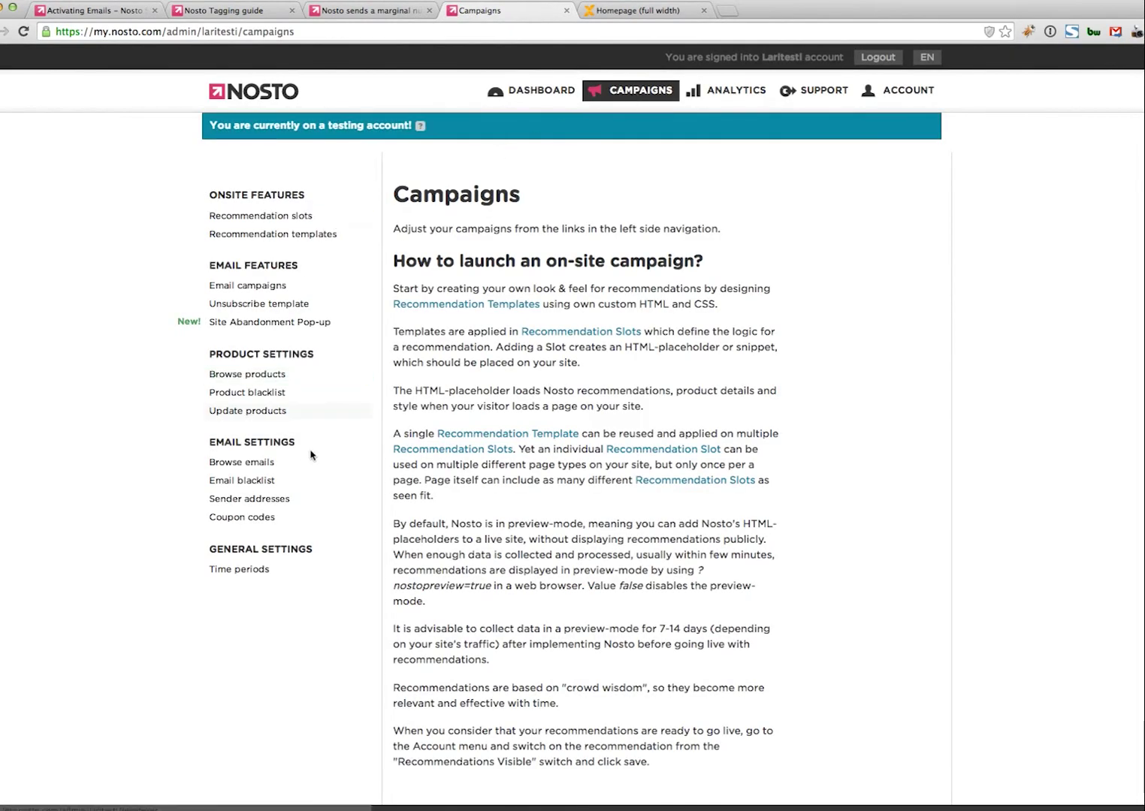
pyautogui.click(265, 462)
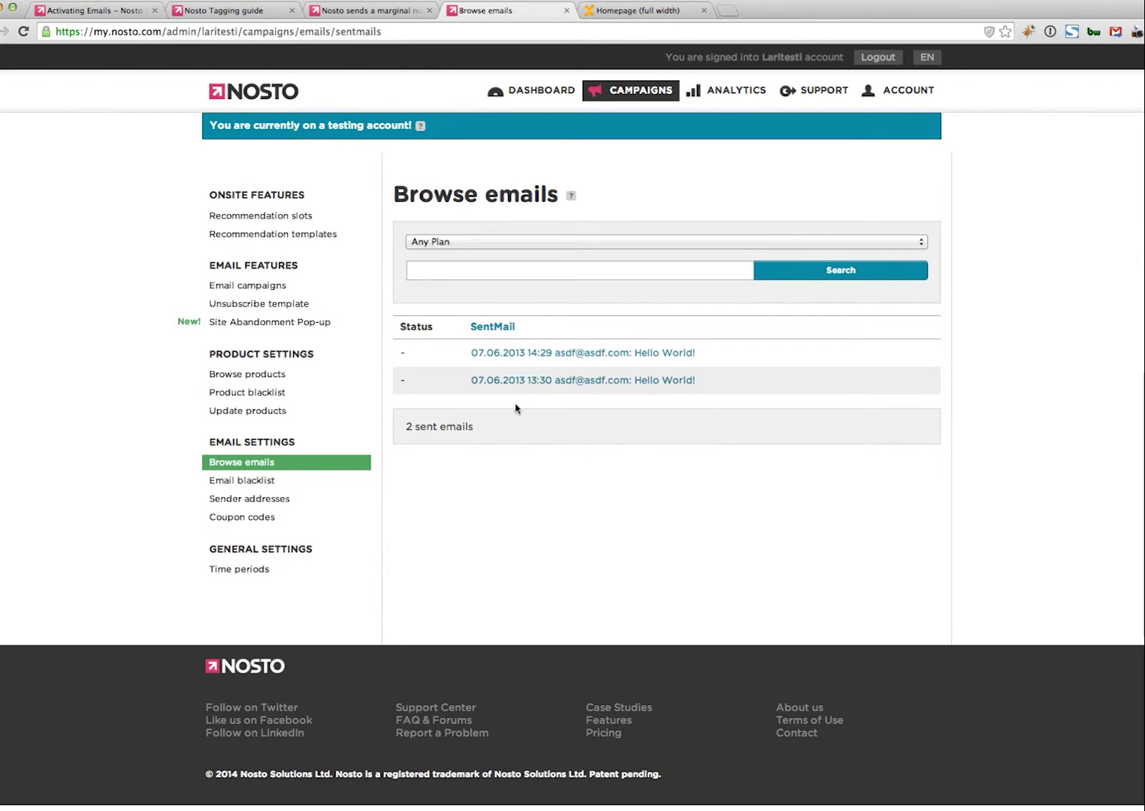
pyautogui.click(259, 15)
# Jump to the Tagging Guide's 'Tag the customer information' section and its HTML example.
pyautogui.moveTo(218, 30); pyautogui.dragTo(54, 27)
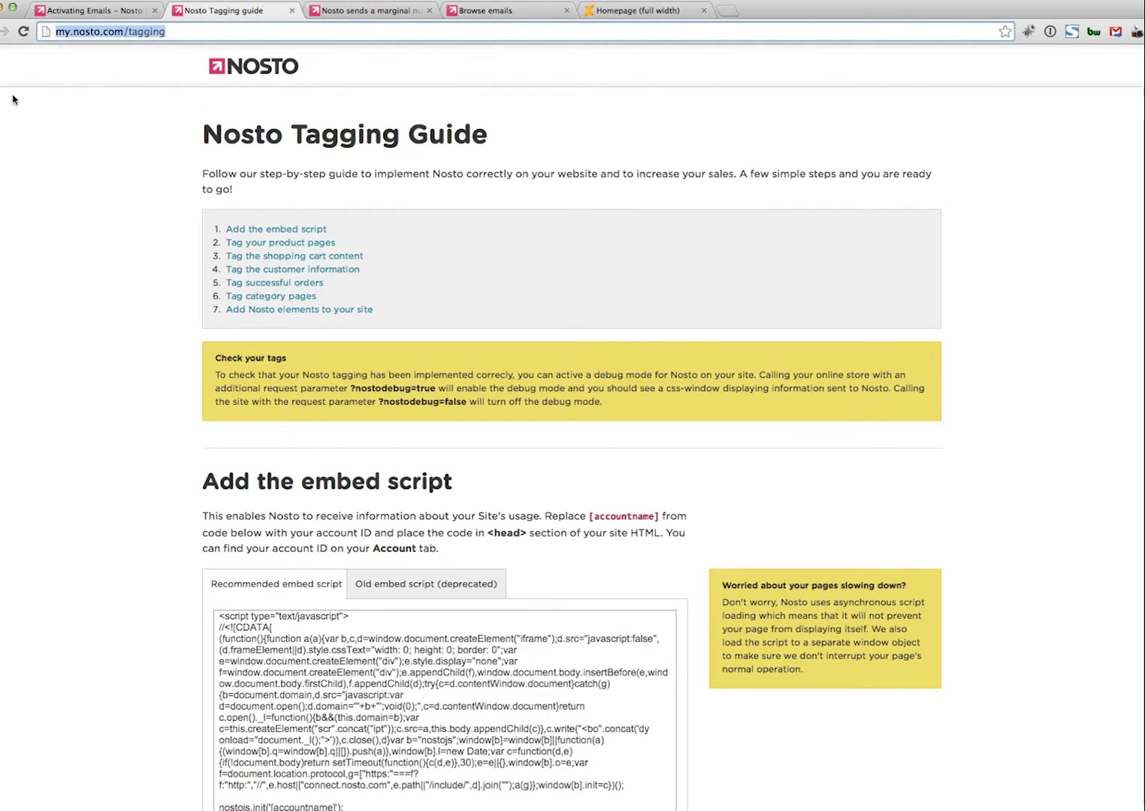
pyautogui.moveTo(381, 272); pyautogui.dragTo(228, 275)
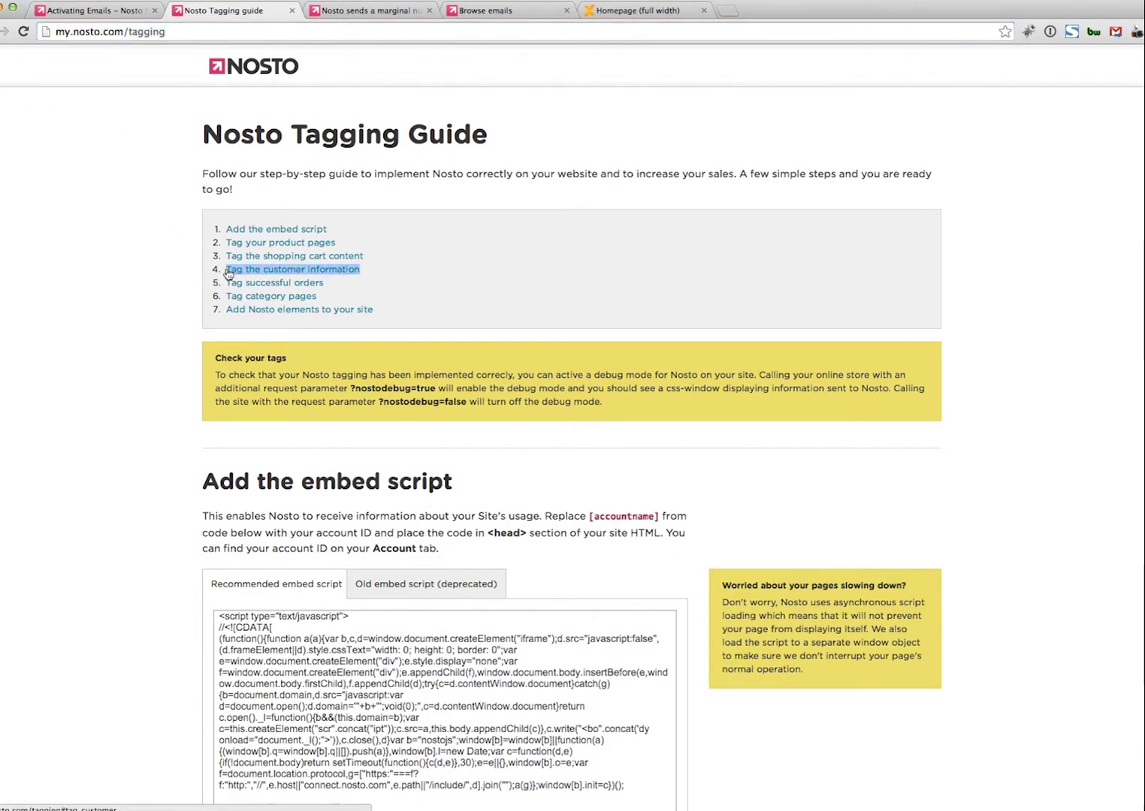
pyautogui.click(244, 272)
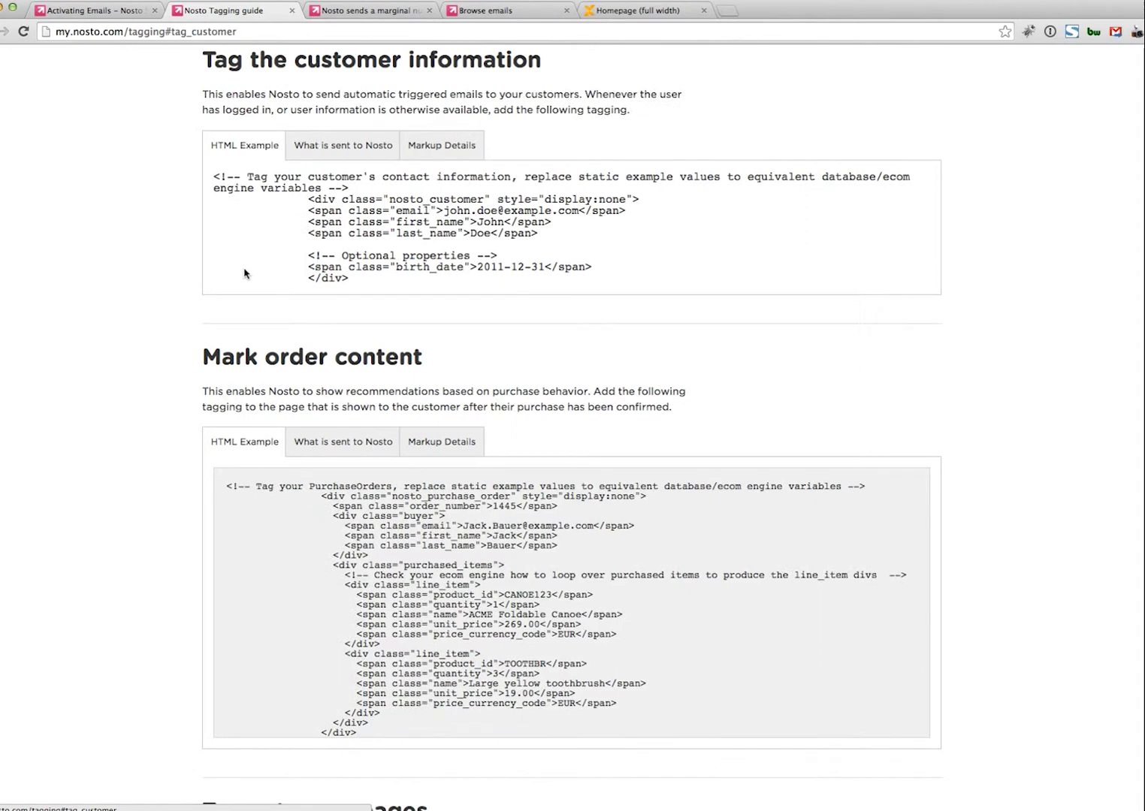
pyautogui.click(671, 11)
# Check the store homepage's ?nostodebug=true preview panel and select the full store URL.
pyautogui.moveTo(522, 51); pyautogui.dragTo(508, 52)
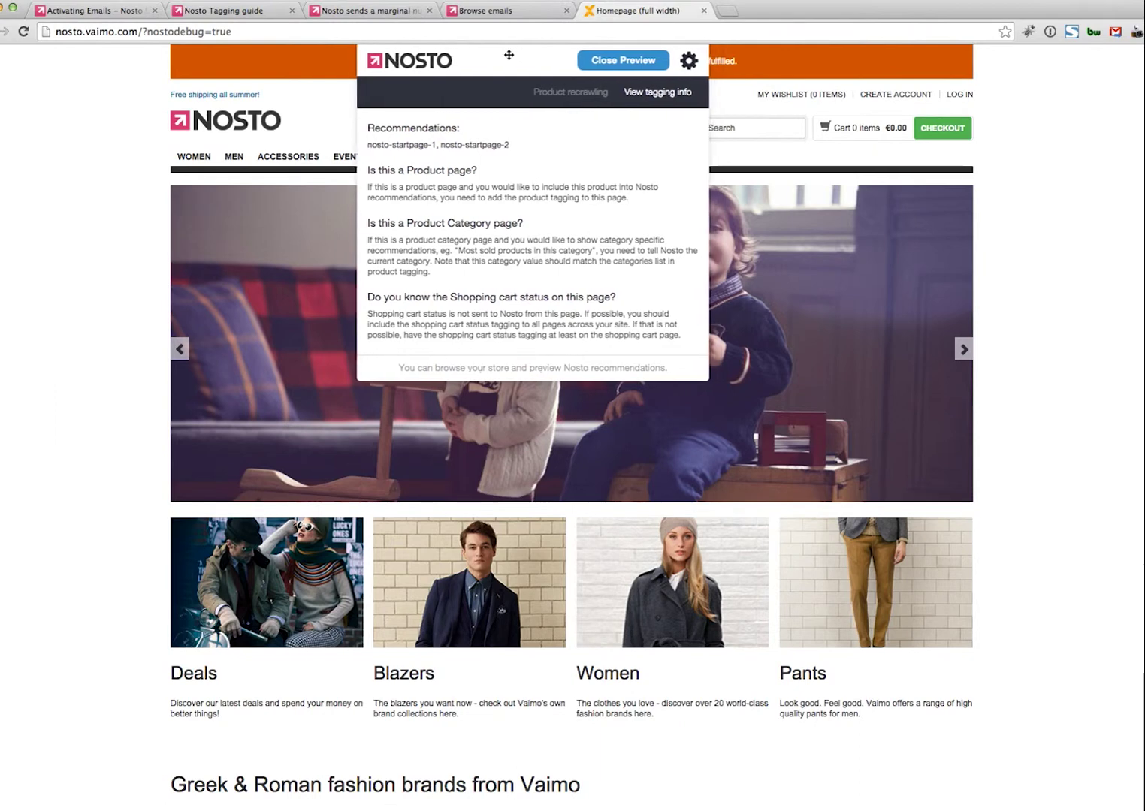
pyautogui.moveTo(248, 31); pyautogui.dragTo(142, 28)
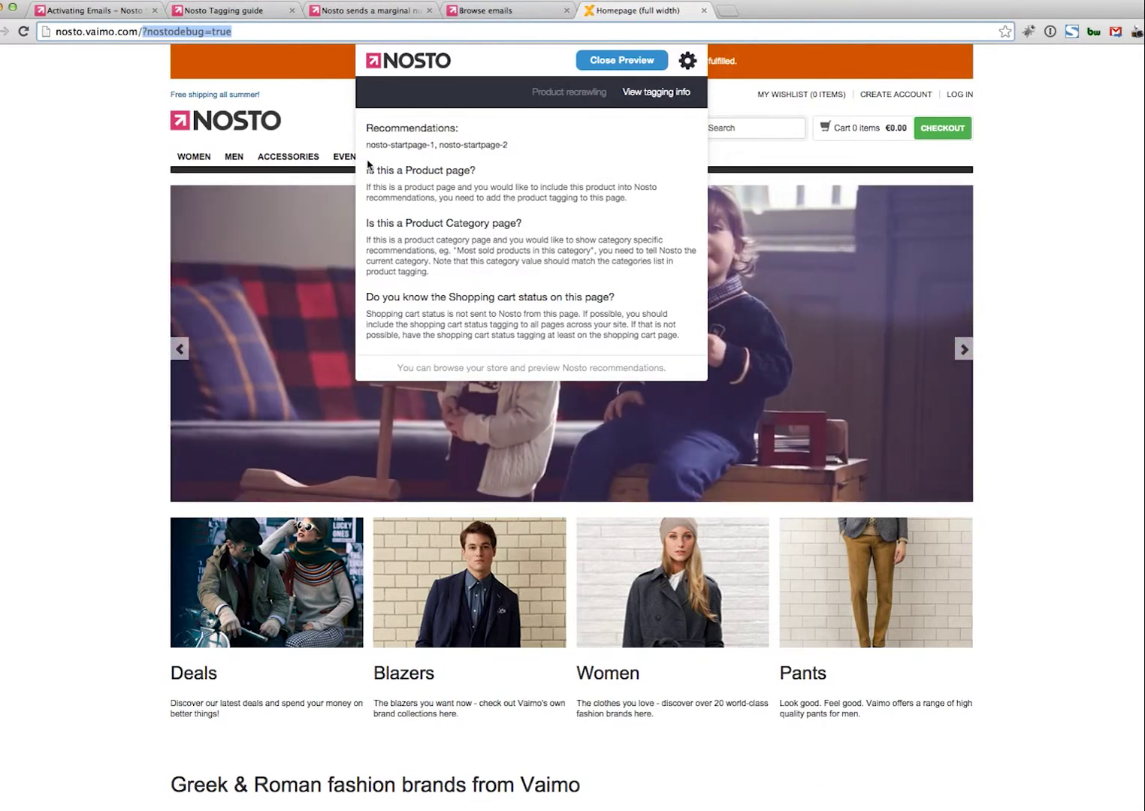
pyautogui.press('super+a')
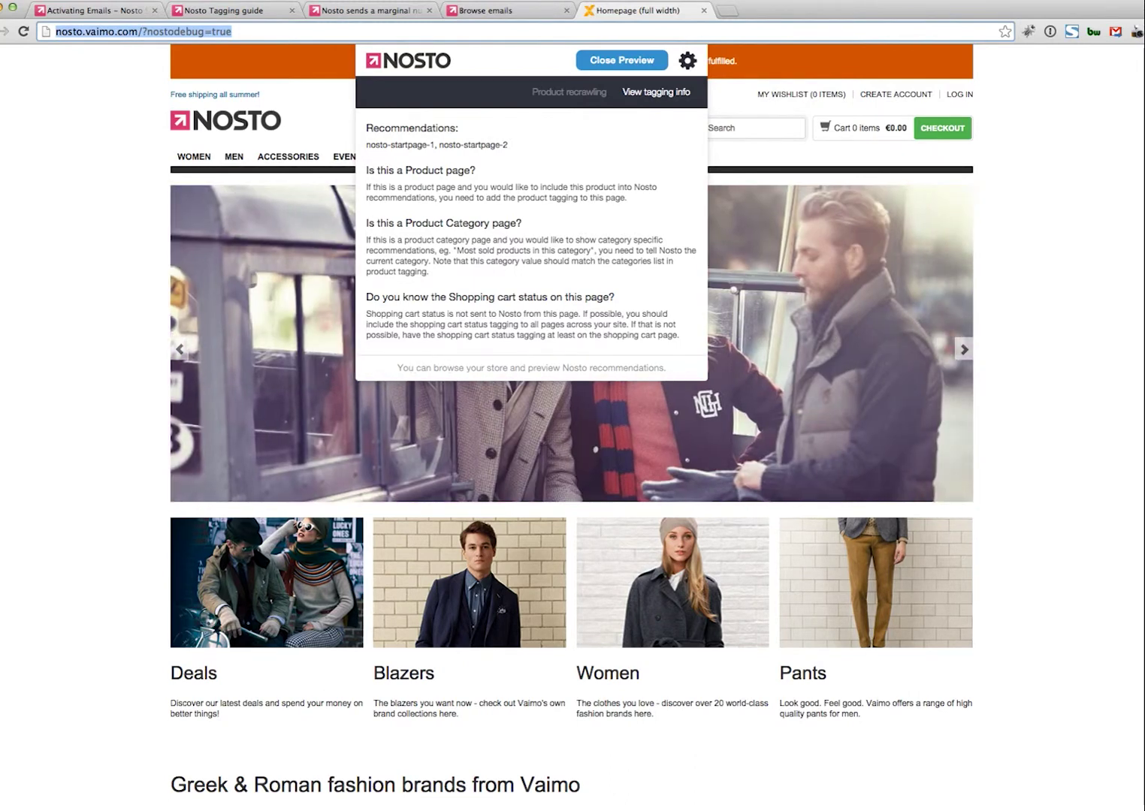
pyautogui.press('super+Tab')
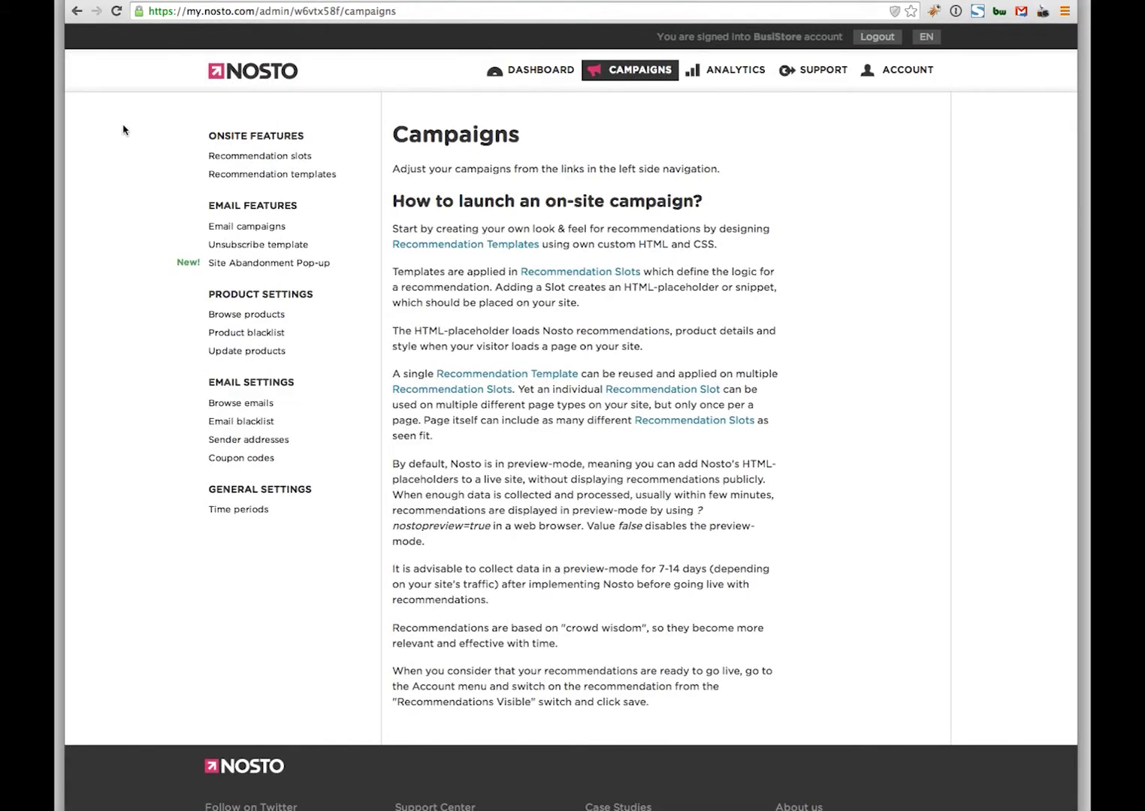
# Open the 'Abandoned cart reminder 30 minutes after last customer action' campaign from Email campaigns.
pyautogui.click(248, 229)
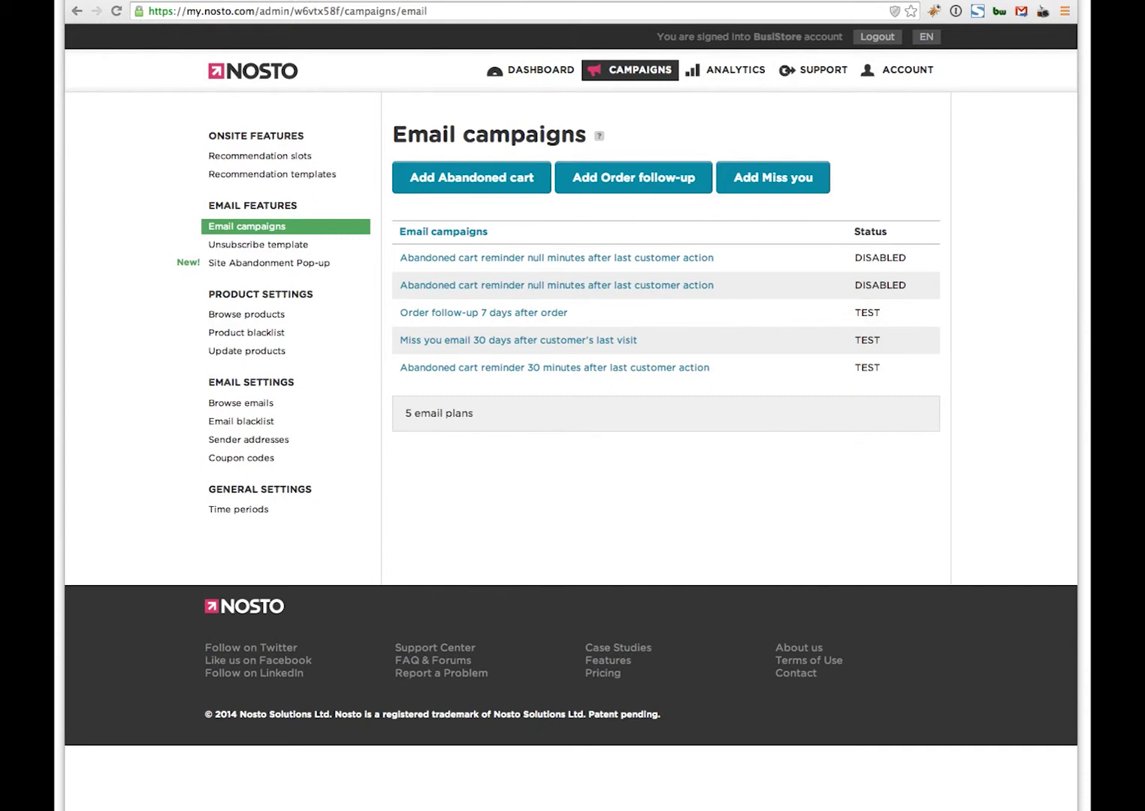
pyautogui.click(448, 369)
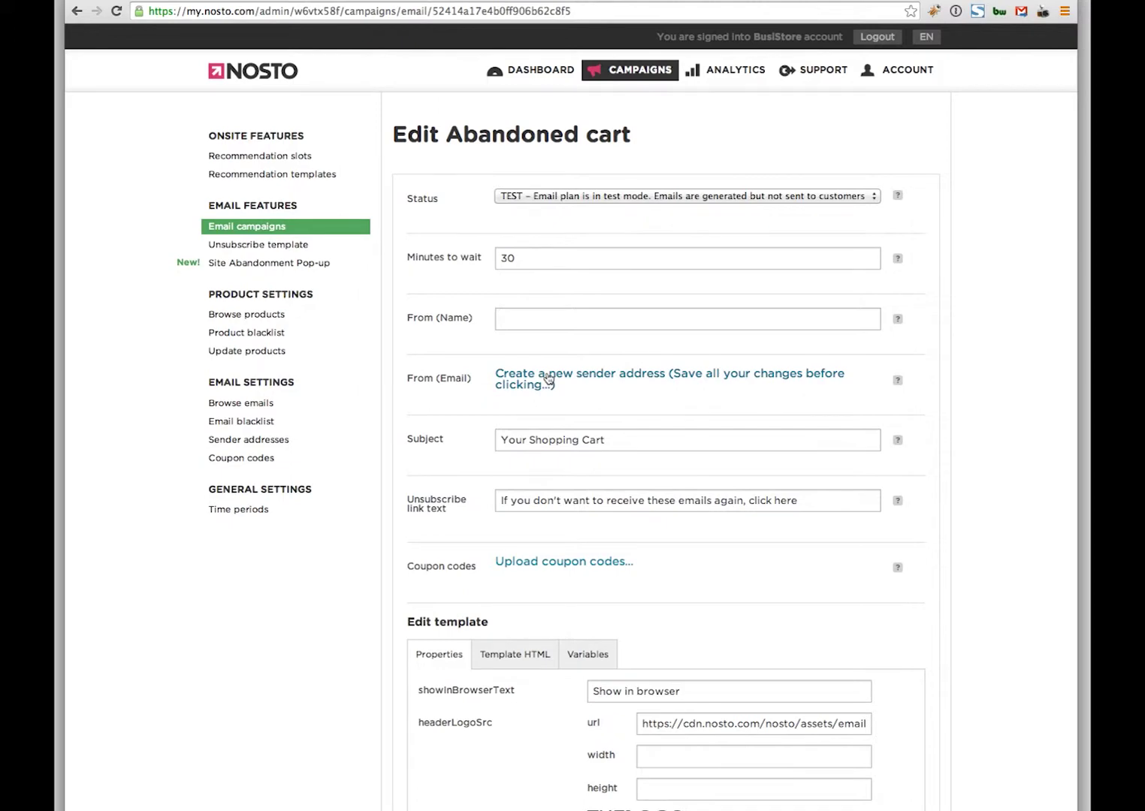
pyautogui.click(548, 378)
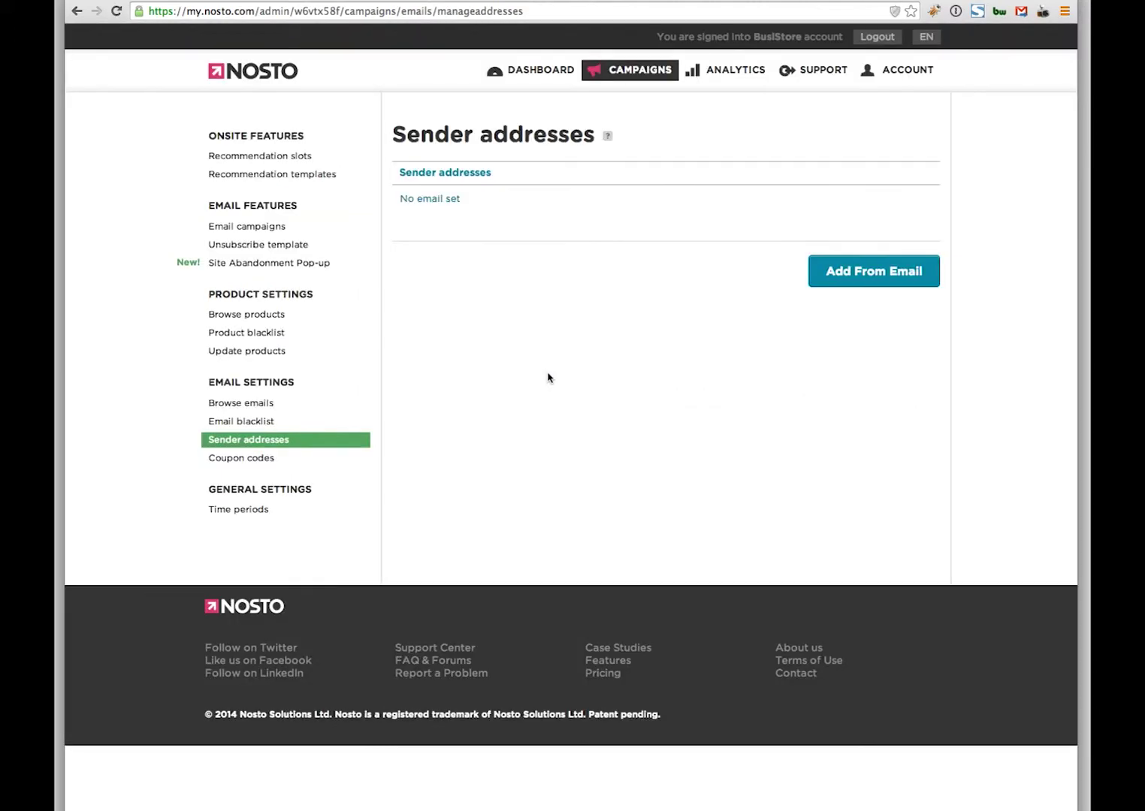
# Start a new From sender address and enter the sender's email.
pyautogui.click(864, 275)
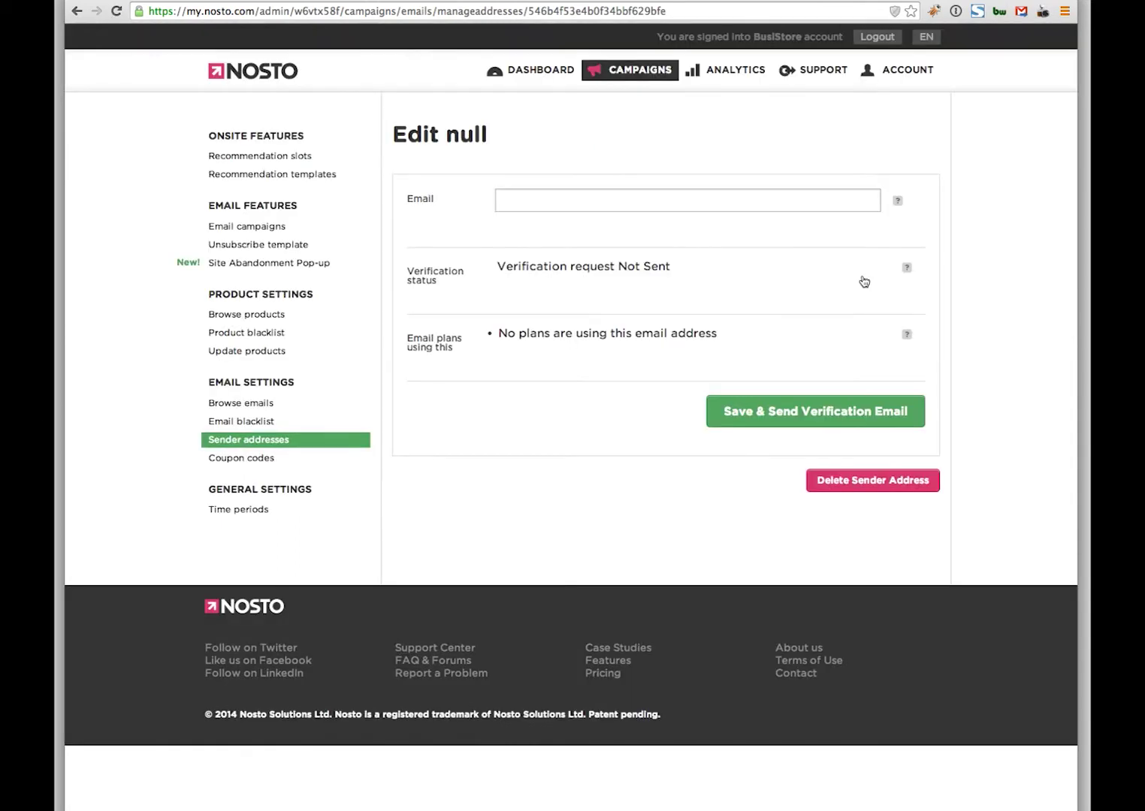
pyautogui.click(676, 202)
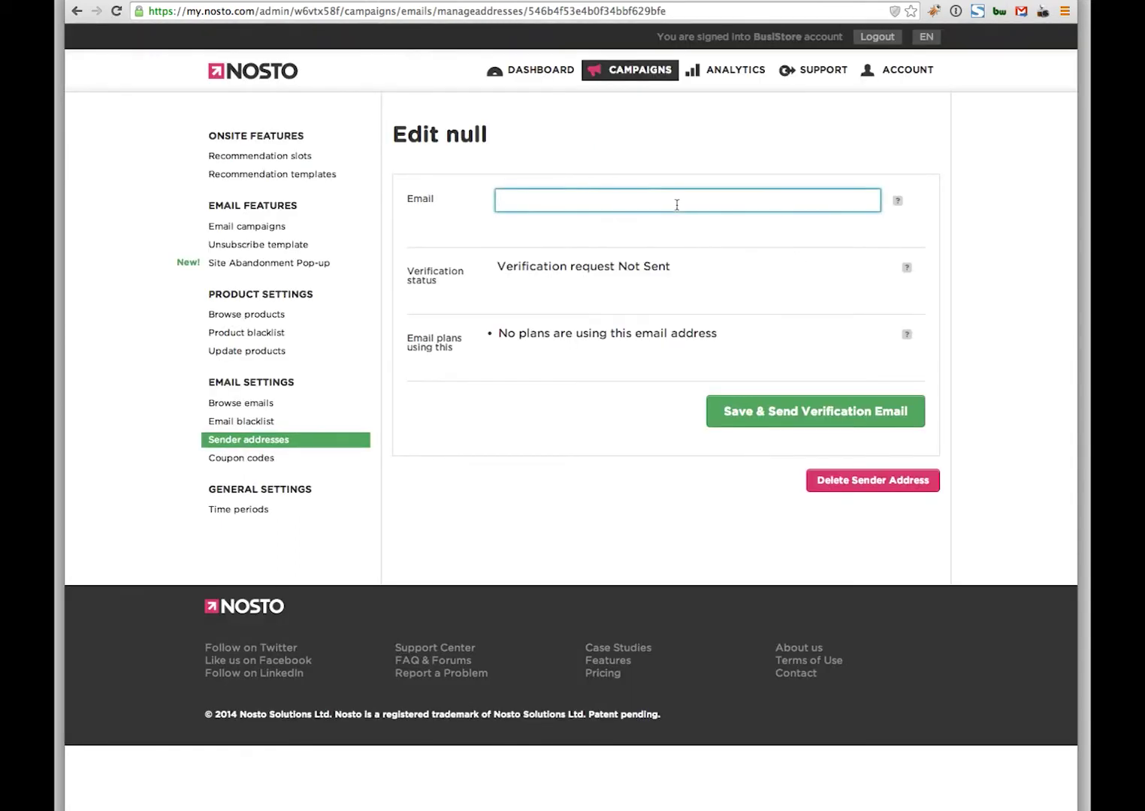
pyautogui.write('test@merchant.com')
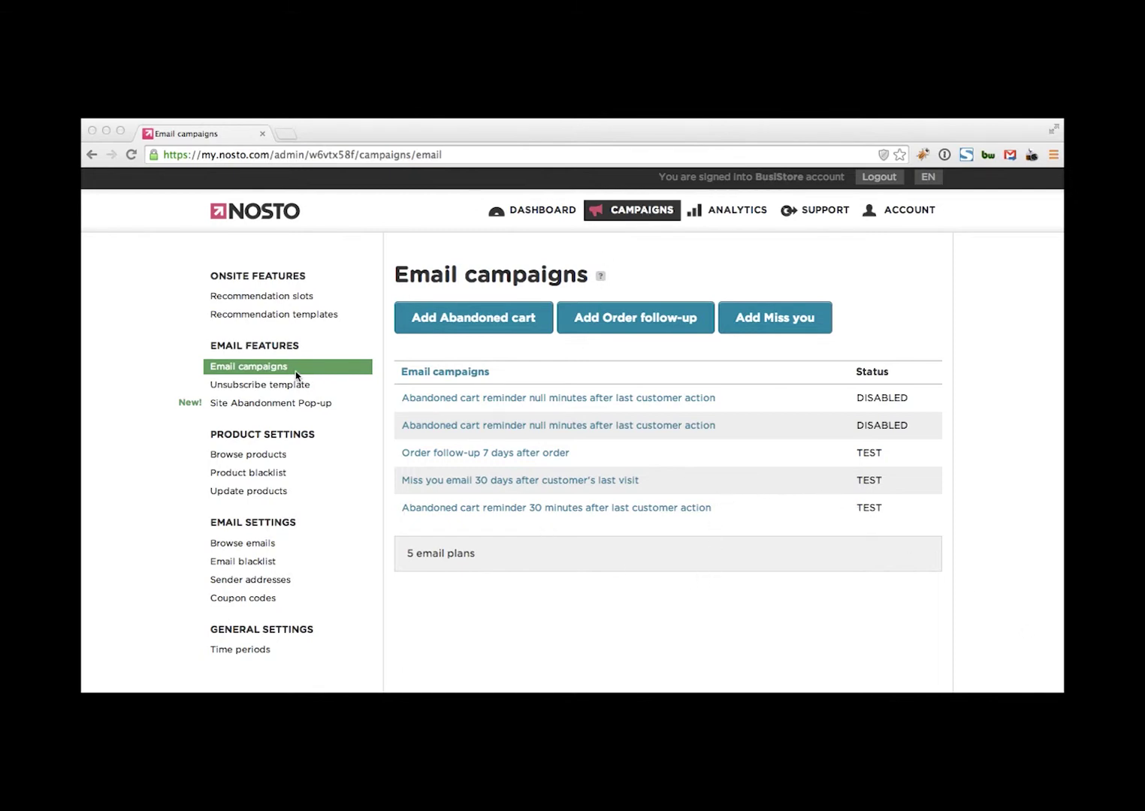
# Open the 30-minute abandoned cart reminder and keep its status at TEST.
pyautogui.scroll(-1, 519, 514)
pyautogui.click(507, 515)
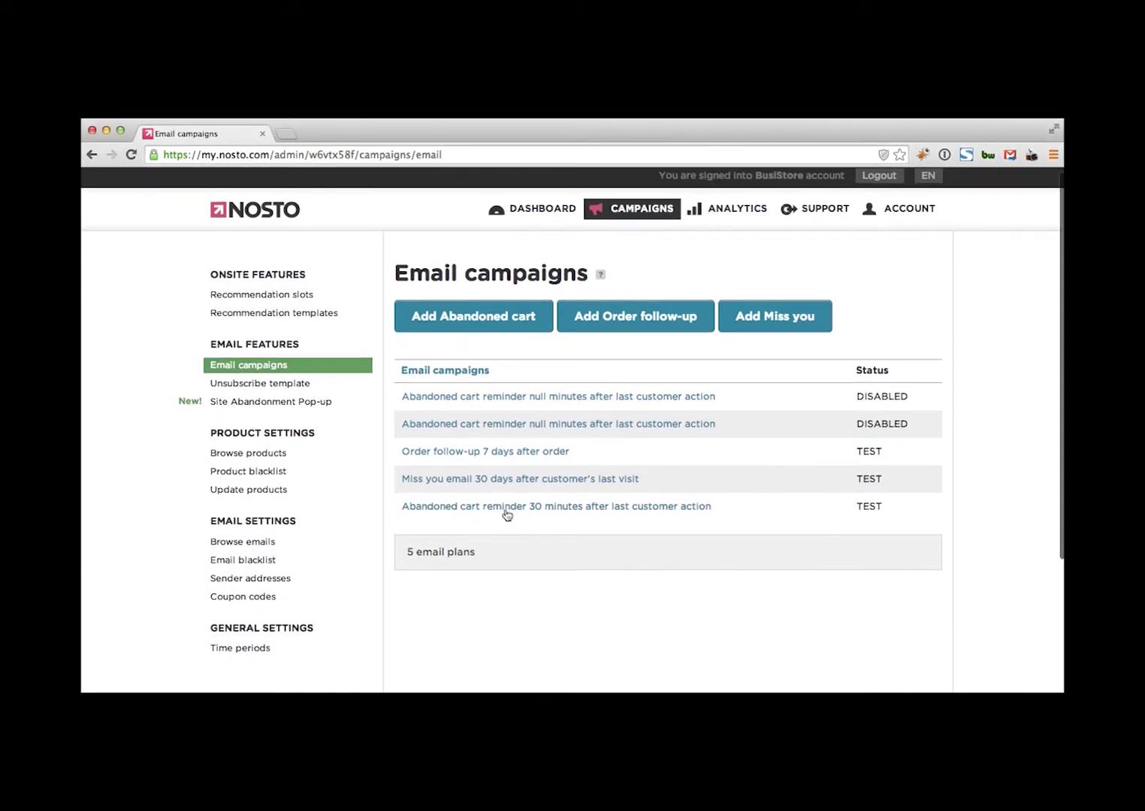
pyautogui.click(508, 515)
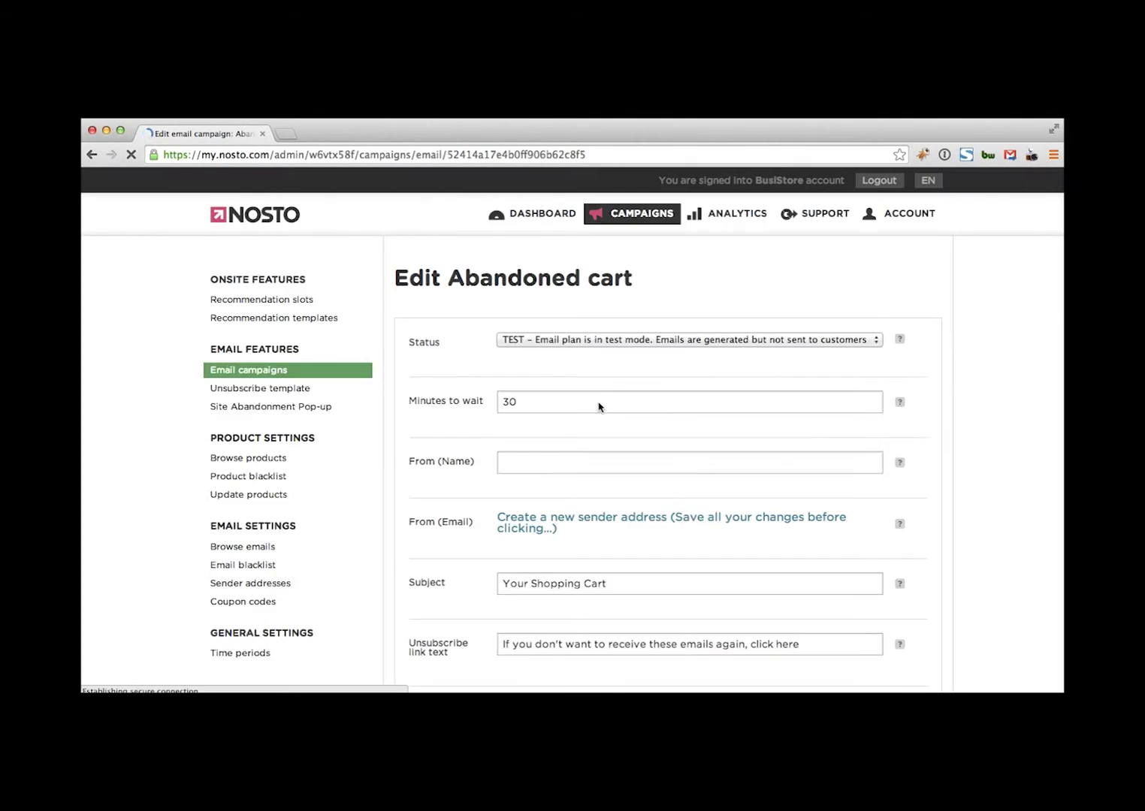
pyautogui.scroll(-1, 599, 402)
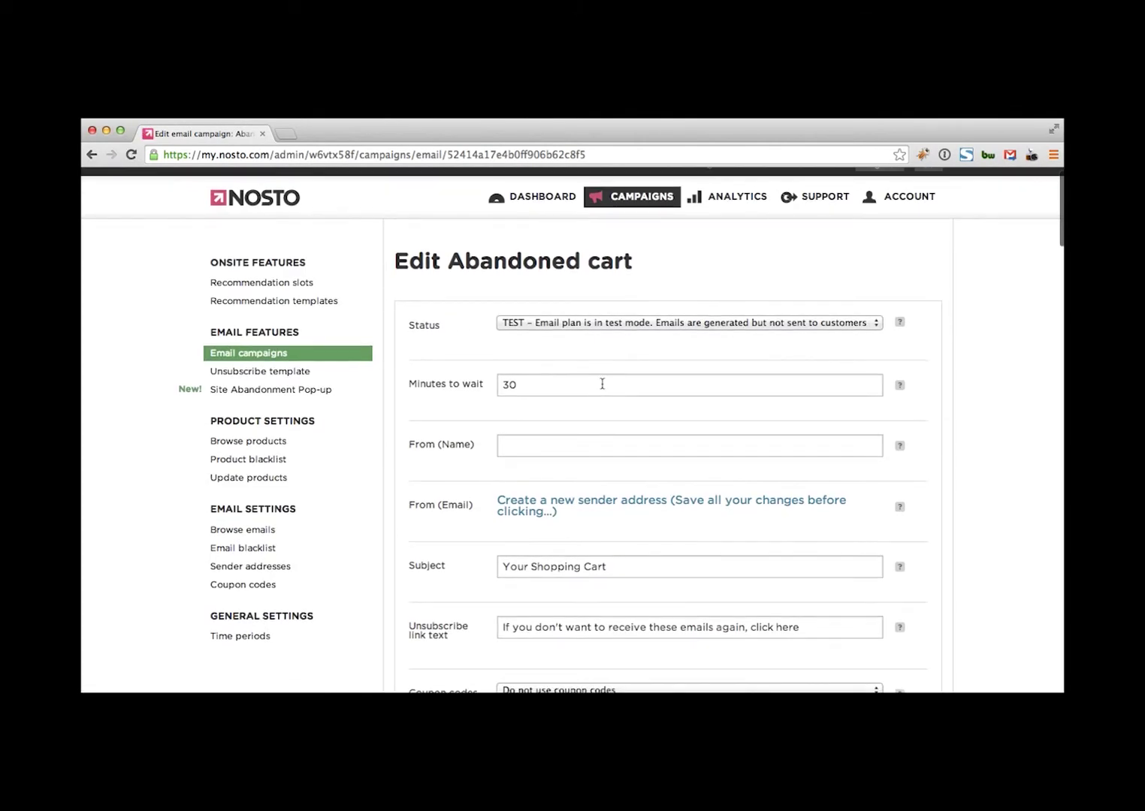
pyautogui.scroll(-1, 602, 384)
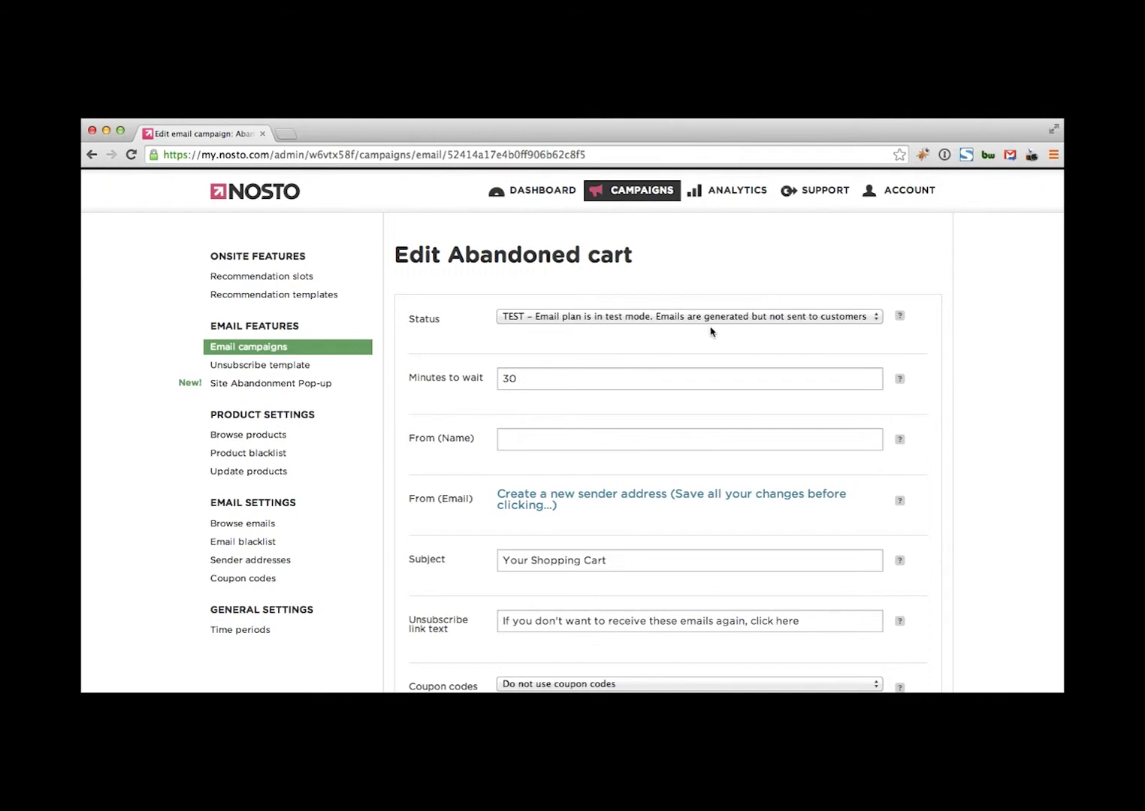
pyautogui.click(632, 317)
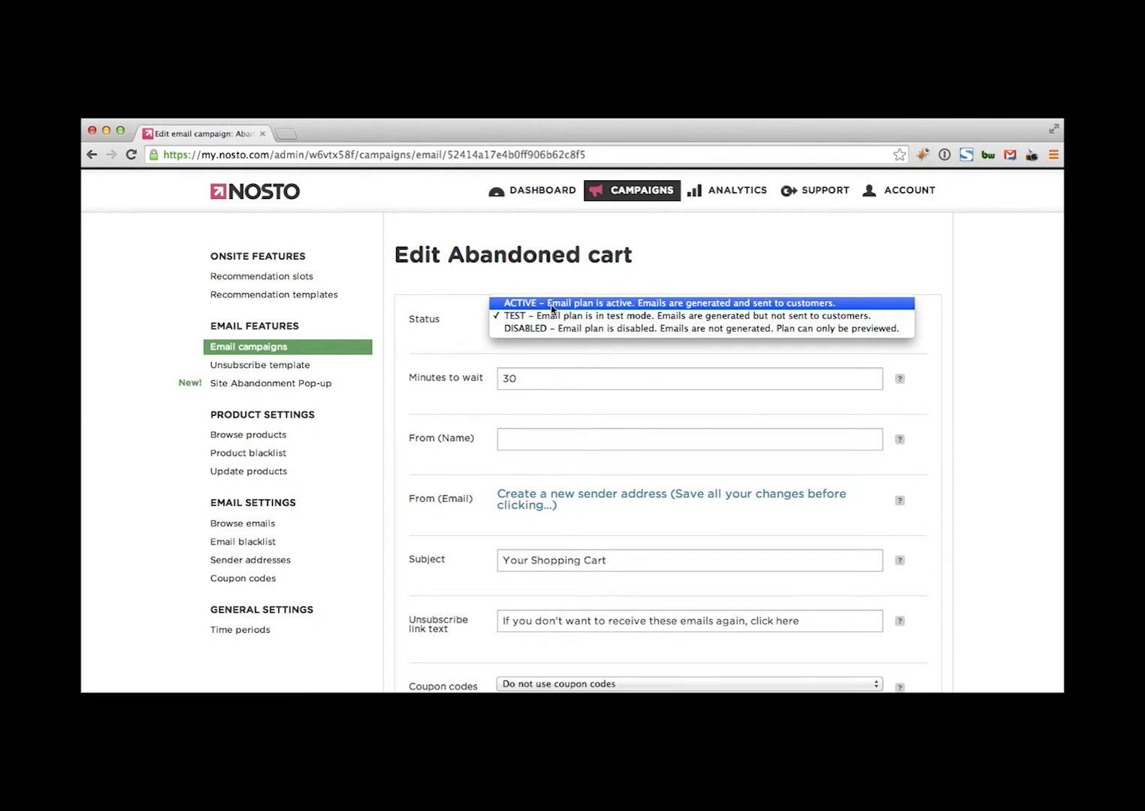
pyautogui.click(593, 317)
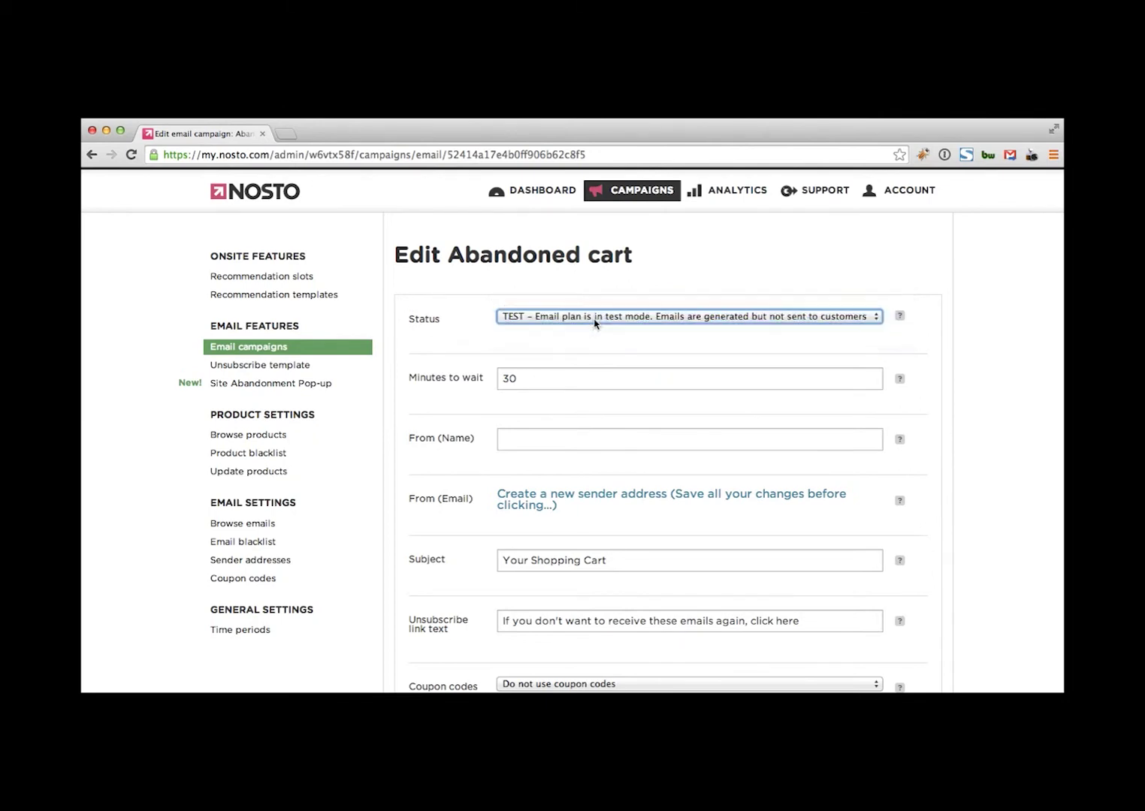
pyautogui.click(449, 308)
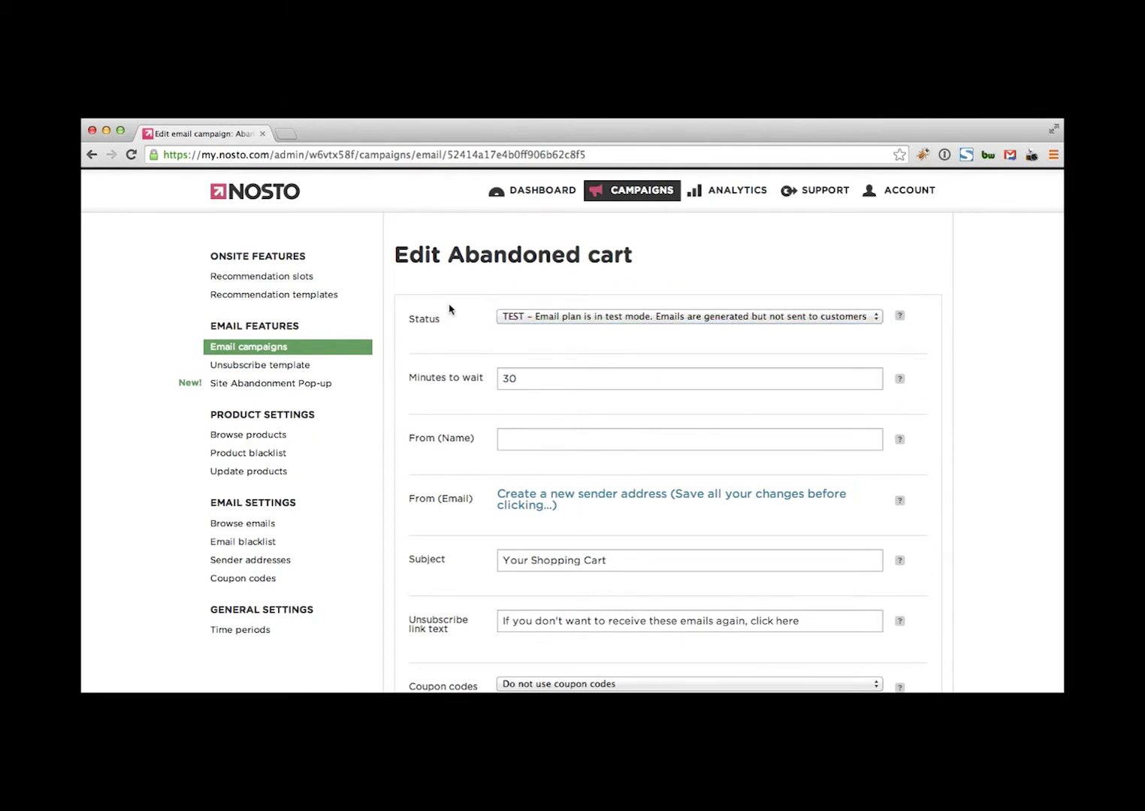
pyautogui.scroll(-3, 449, 309)
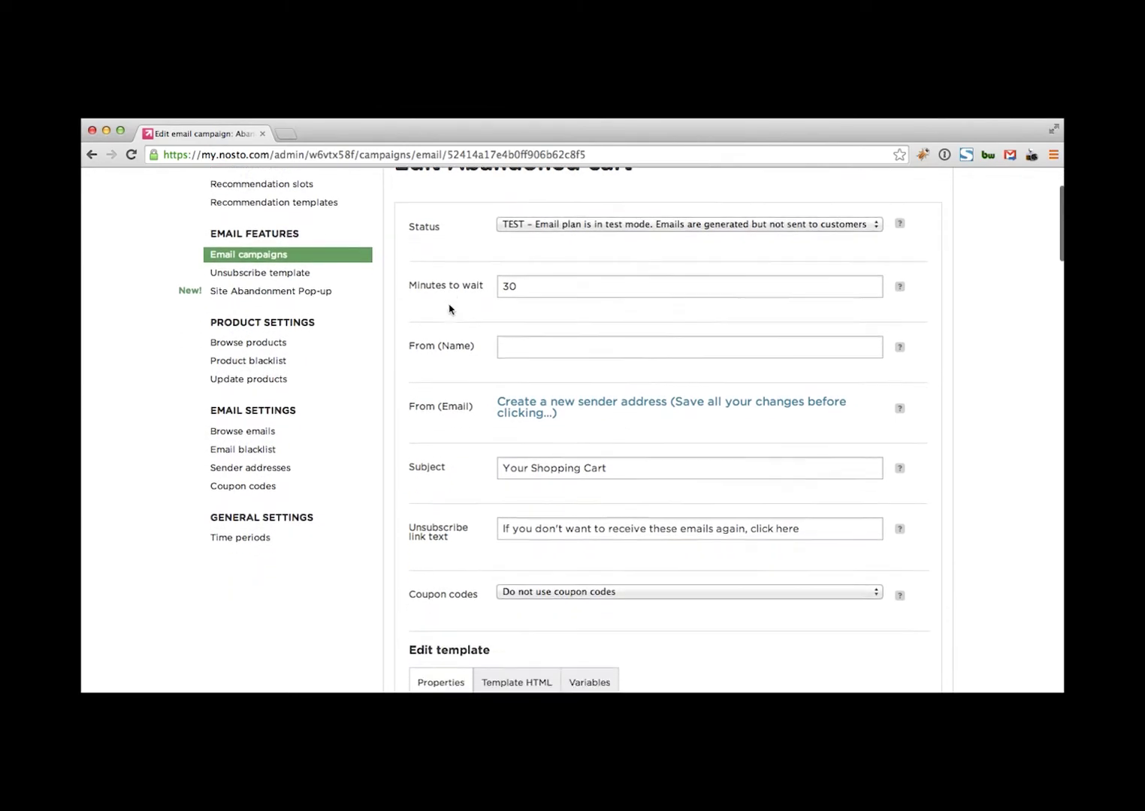
pyautogui.click(535, 266)
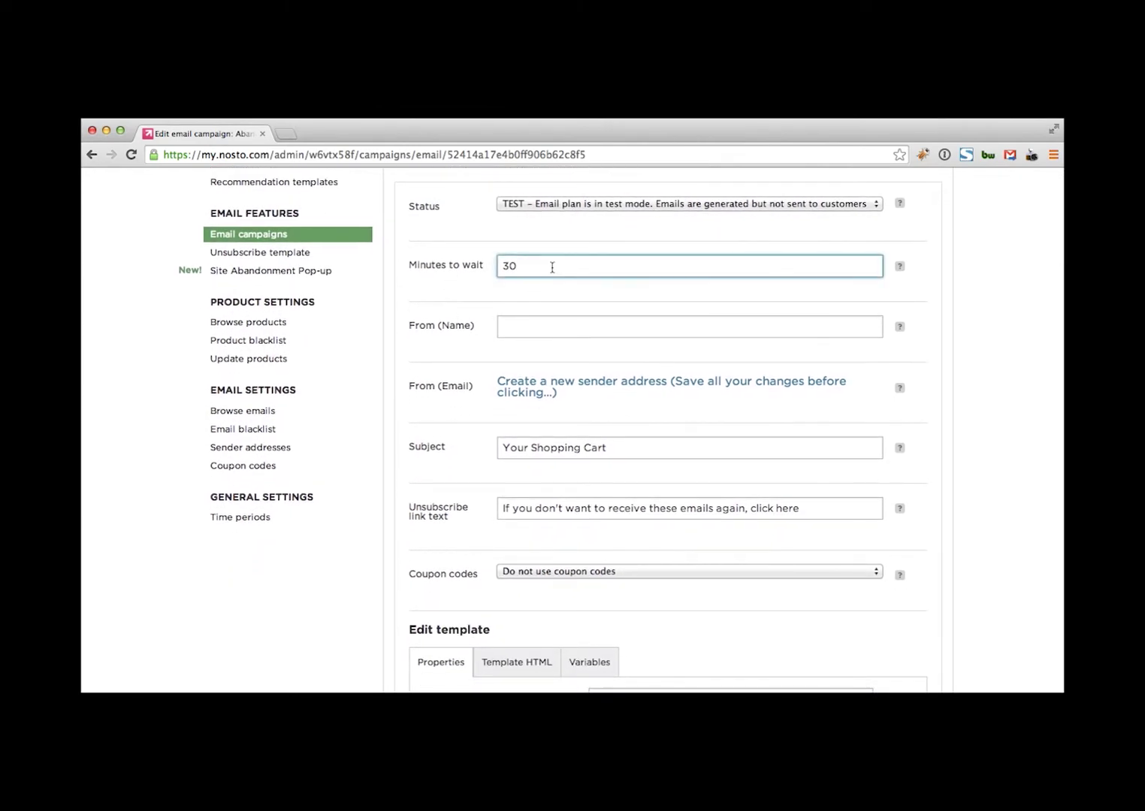
pyautogui.moveTo(552, 268); pyautogui.dragTo(502, 268)
pyautogui.click(523, 267)
pyautogui.scroll(2, 523, 267)
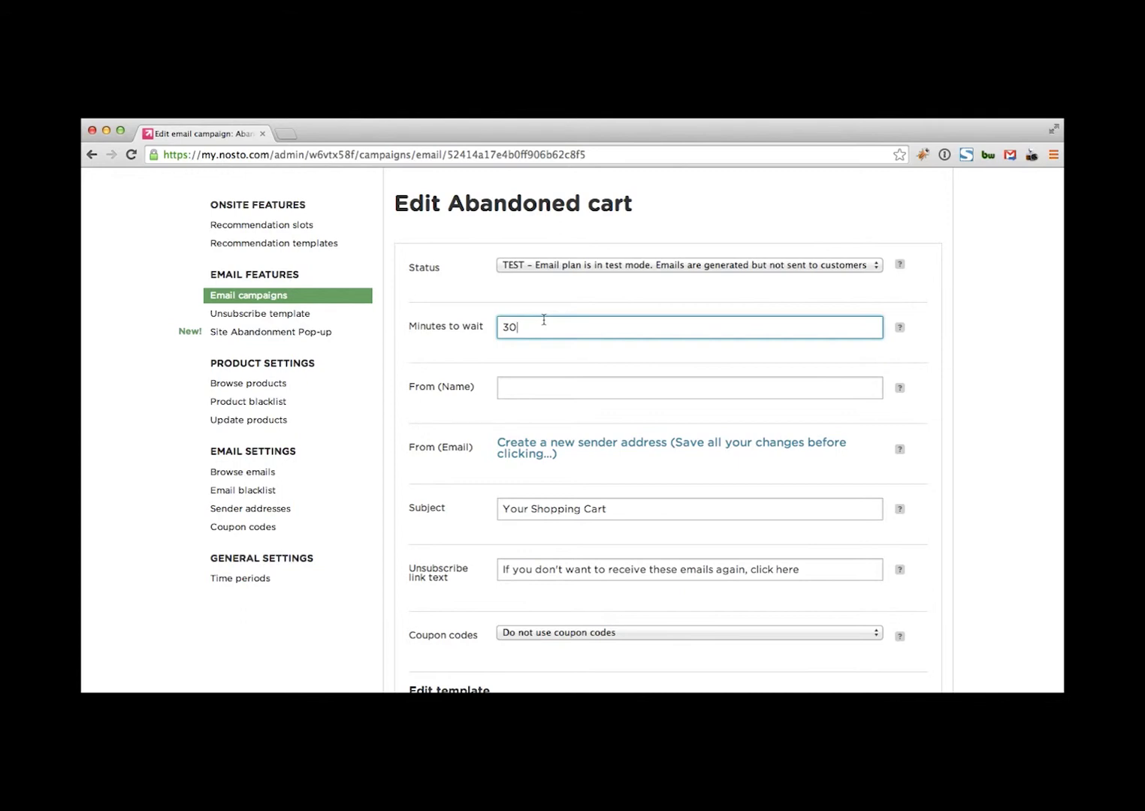
pyautogui.scroll(-1, 544, 320)
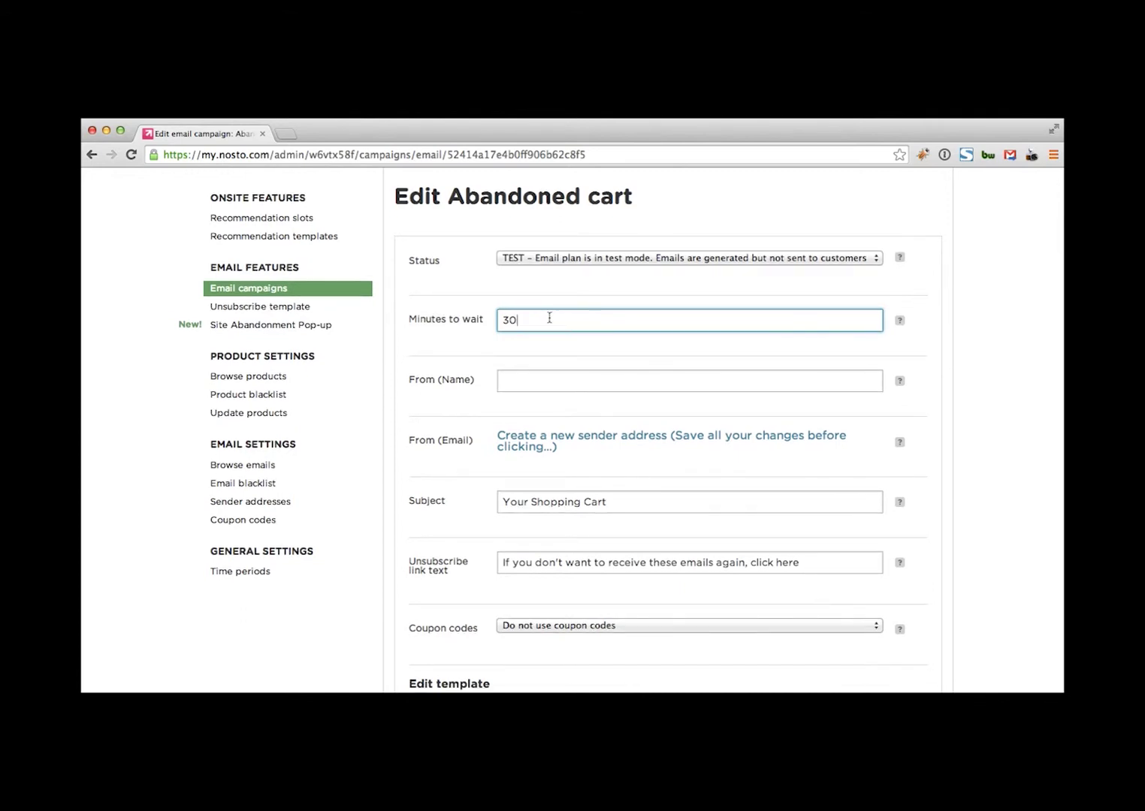
pyautogui.scroll(-1, 547, 320)
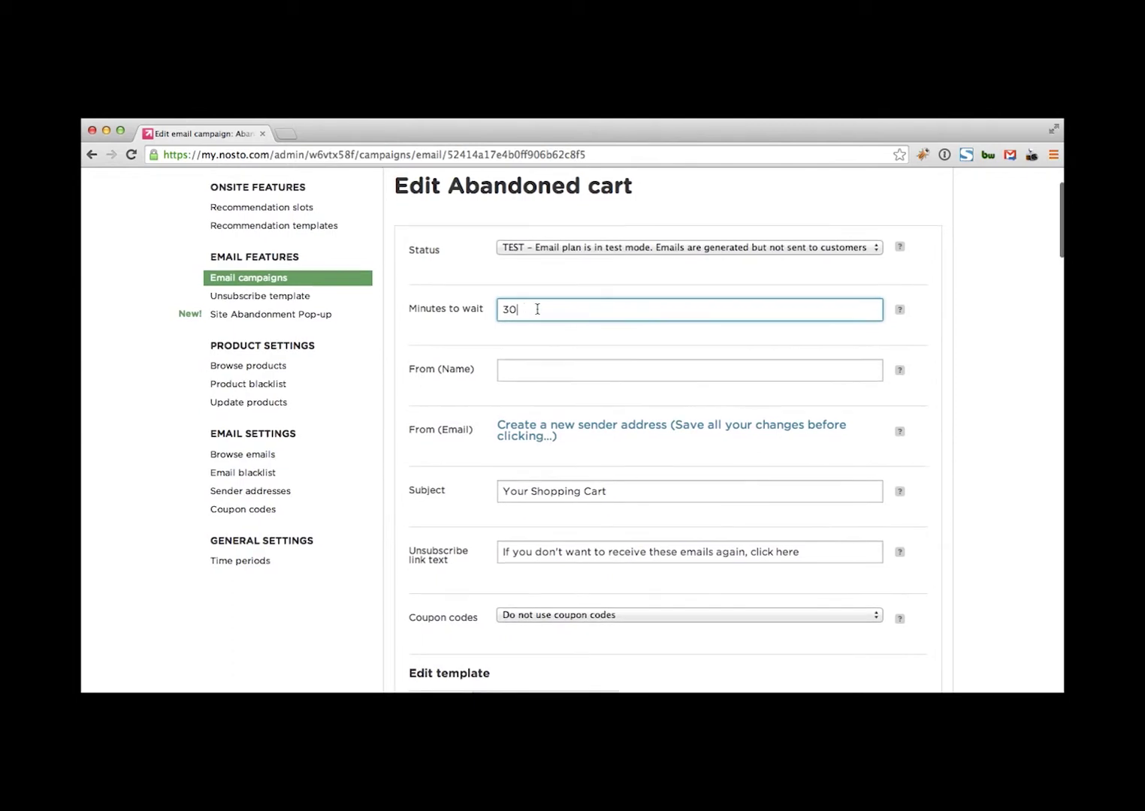
pyautogui.moveTo(537, 309); pyautogui.dragTo(502, 308)
pyautogui.click(541, 309)
pyautogui.scroll(1, 541, 309)
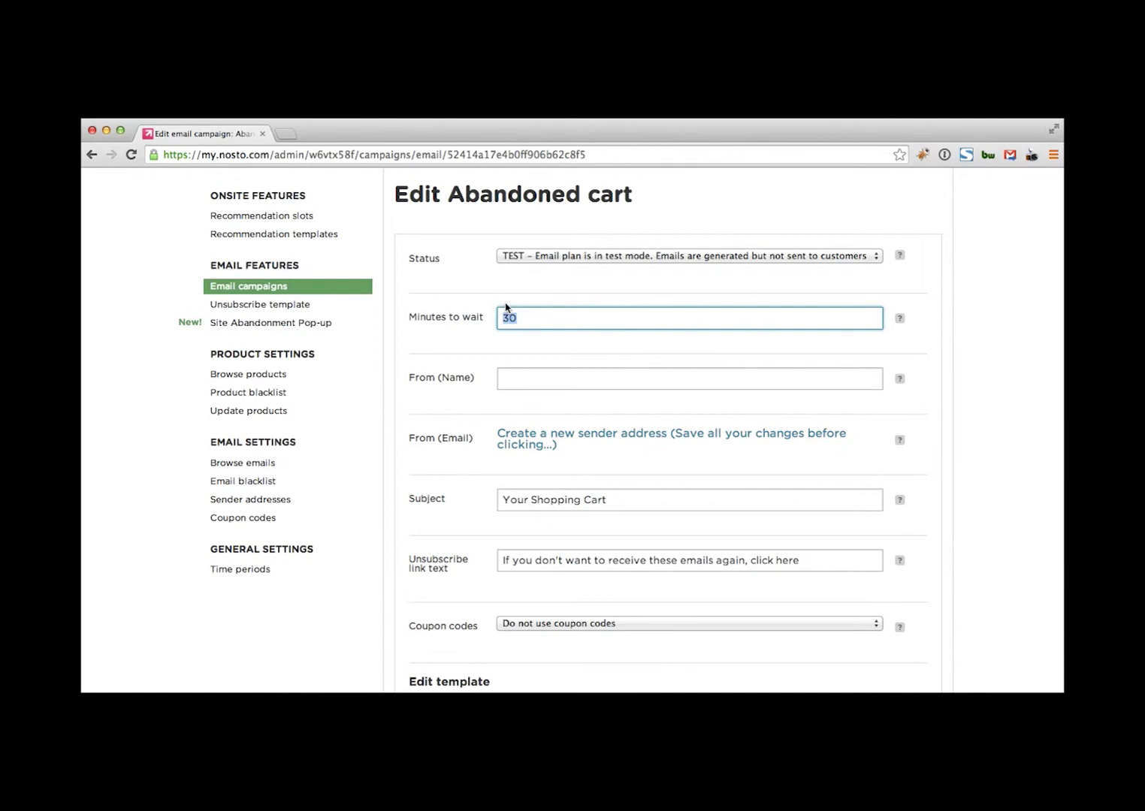
pyautogui.click(539, 317)
pyautogui.moveTo(539, 317); pyautogui.dragTo(471, 316)
pyautogui.click(537, 381)
pyautogui.scroll(-1, 537, 384)
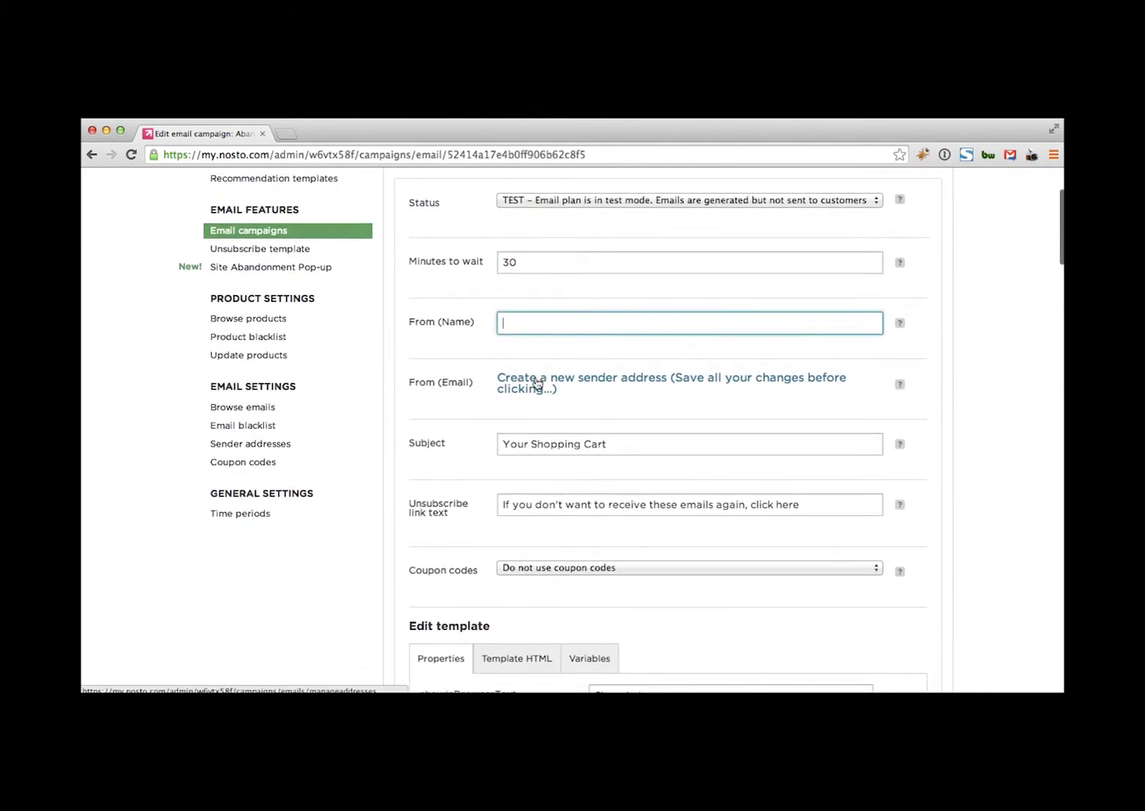
pyautogui.scroll(-1, 537, 383)
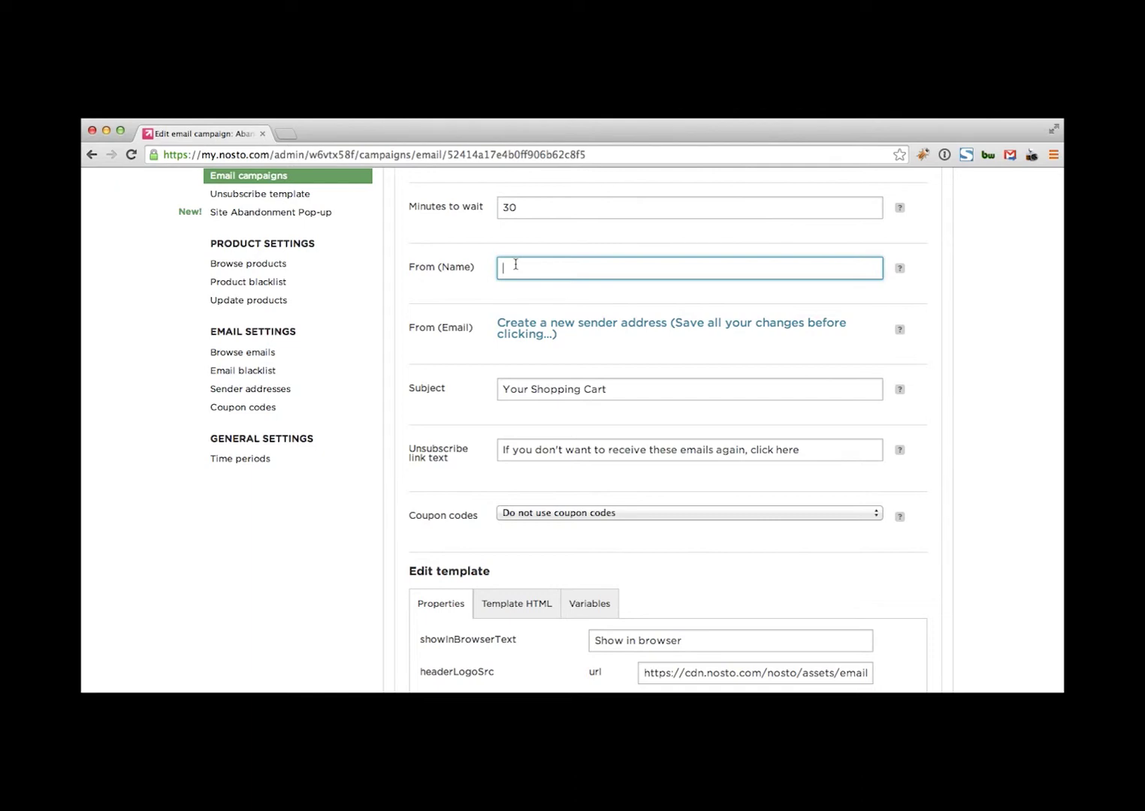
pyautogui.scroll(-1, 532, 337)
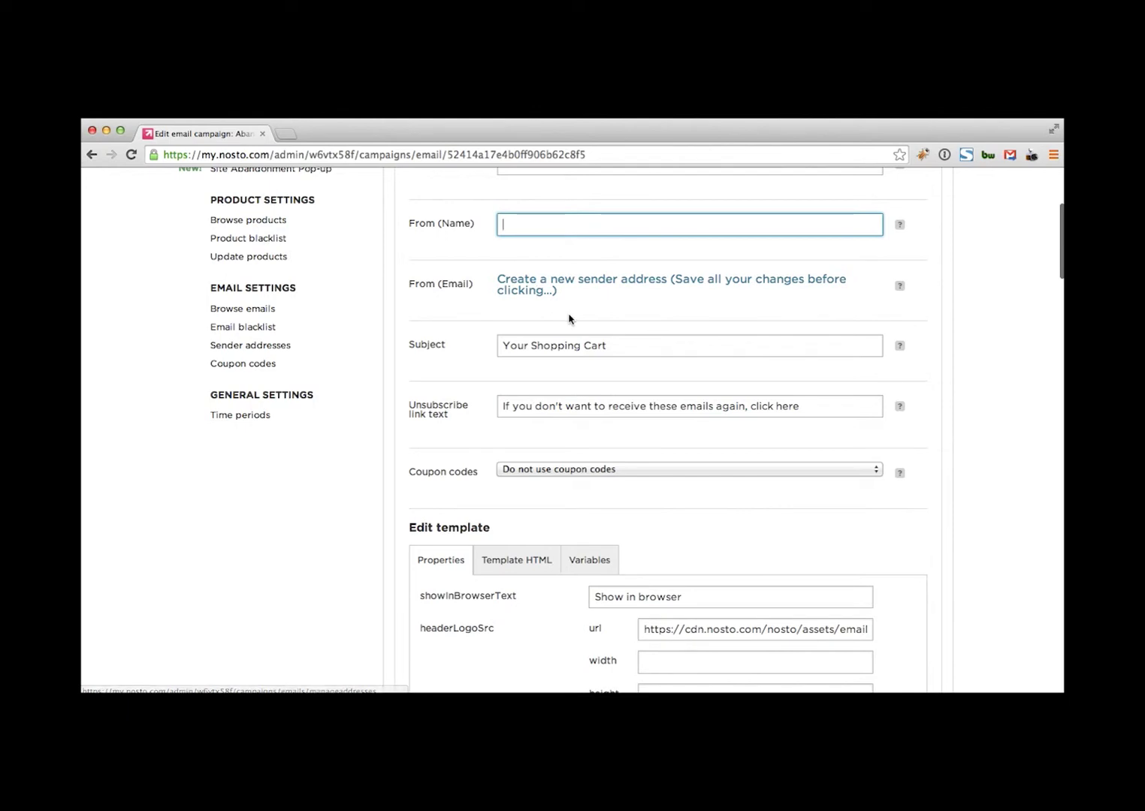
pyautogui.click(571, 299)
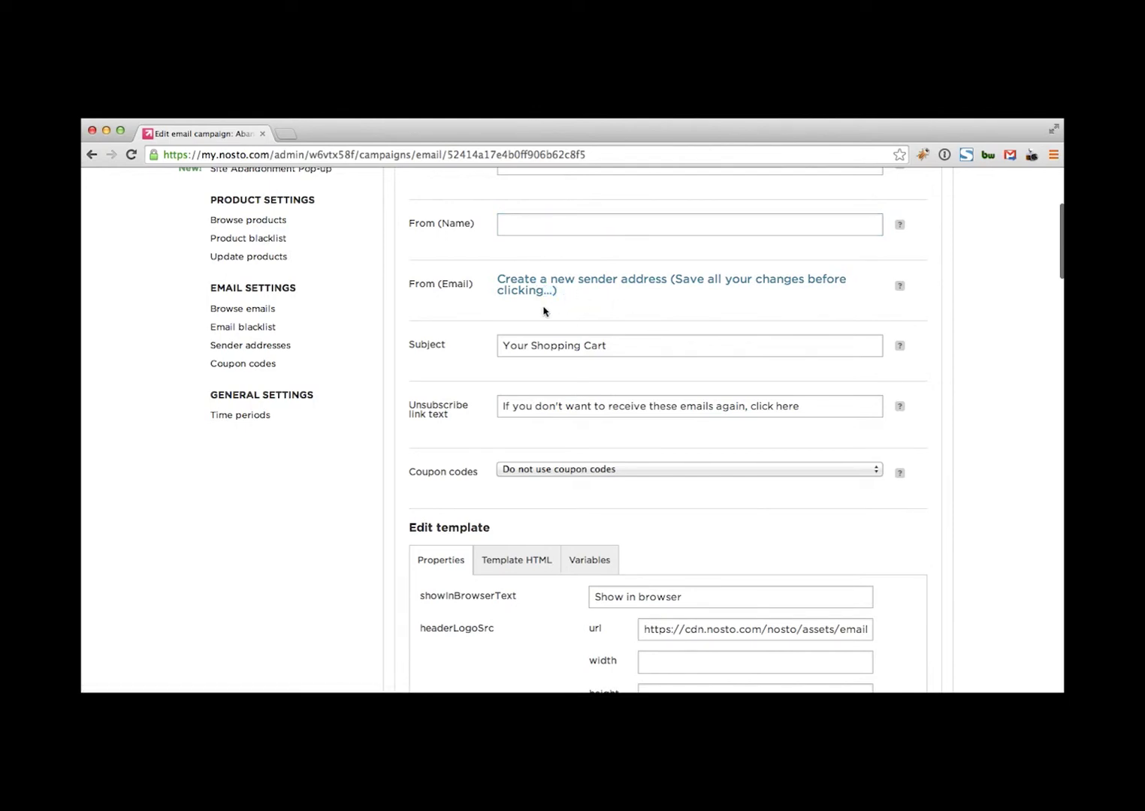
pyautogui.scroll(-1, 551, 314)
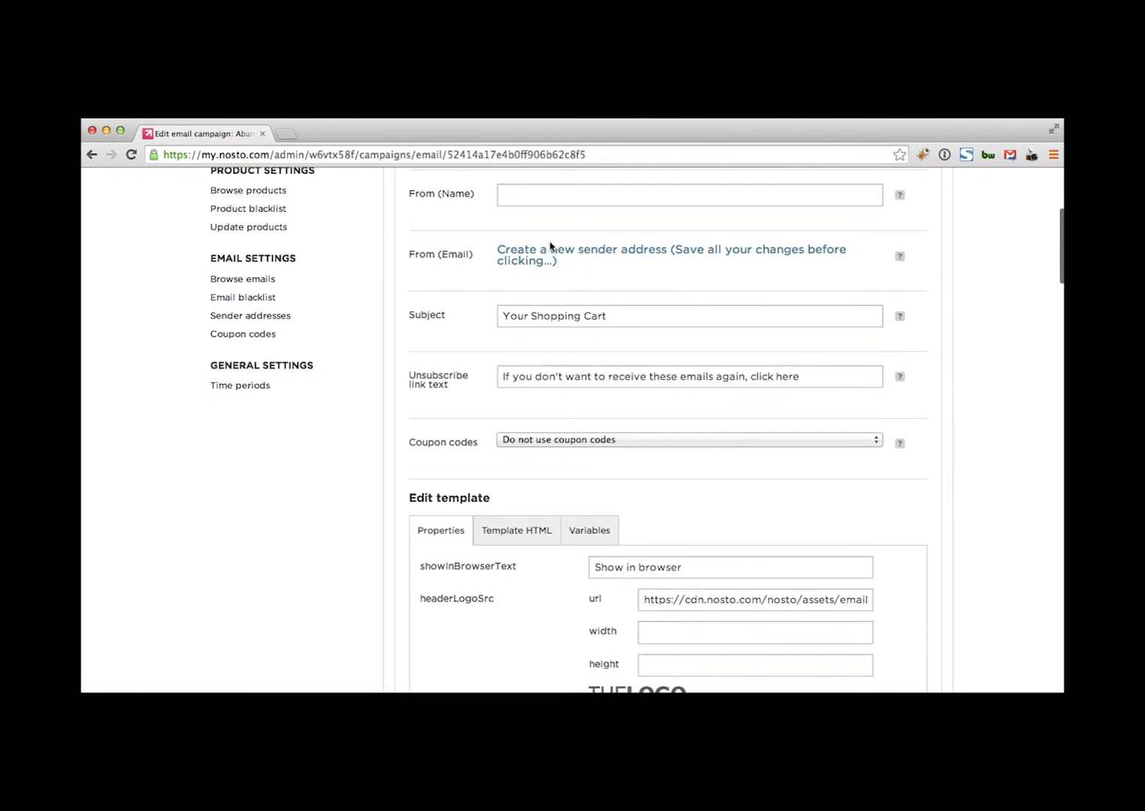
pyautogui.scroll(-1, 546, 254)
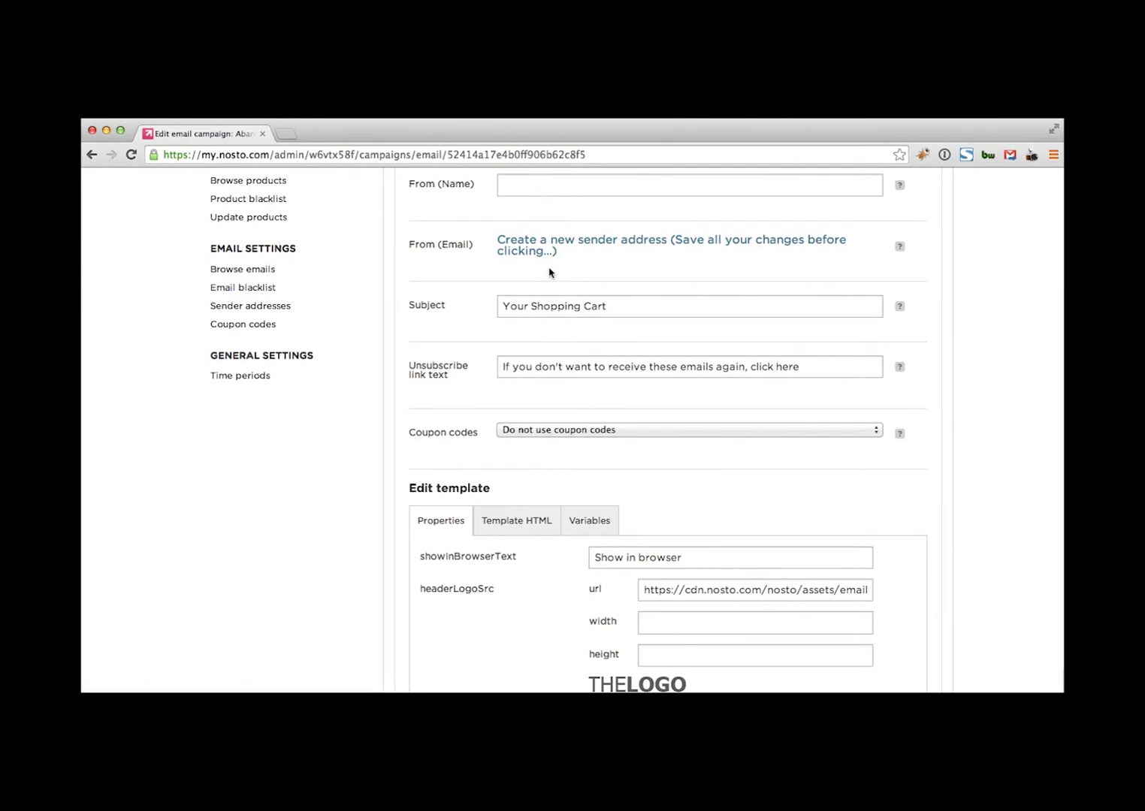
pyautogui.click(615, 307)
pyautogui.moveTo(614, 307); pyautogui.dragTo(486, 305)
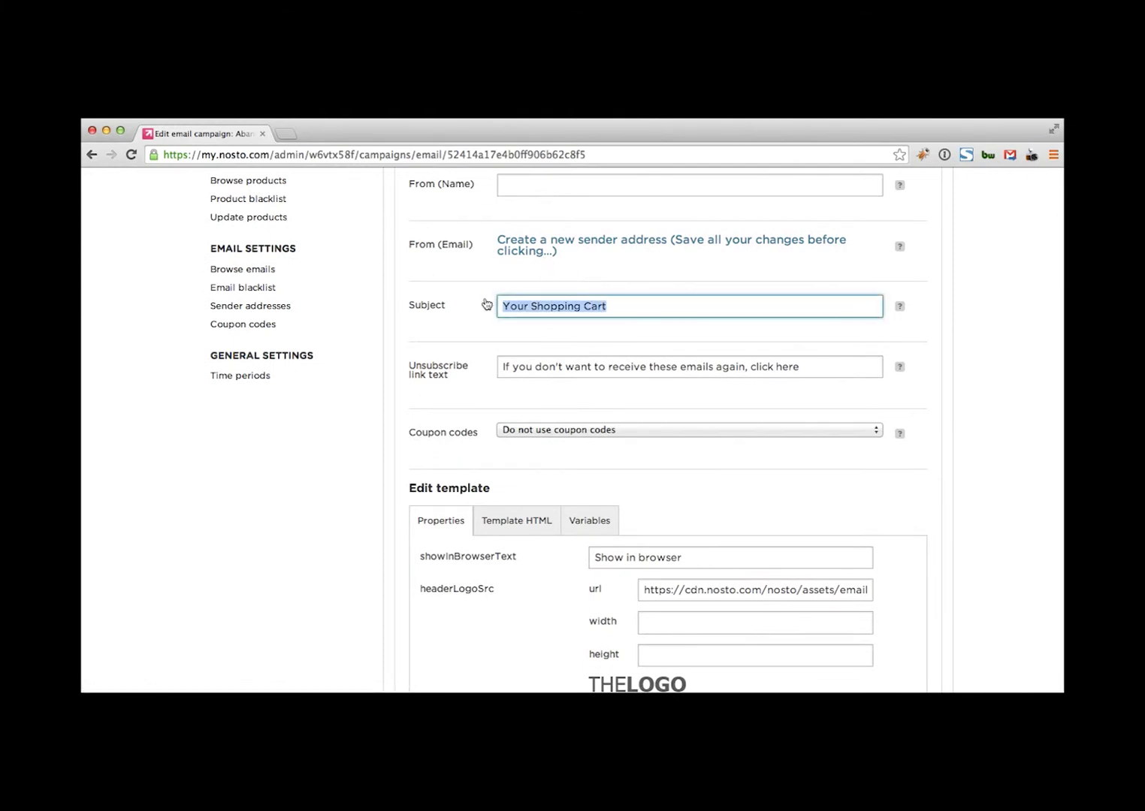
pyautogui.moveTo(631, 308); pyautogui.dragTo(486, 304)
pyautogui.scroll(-10, 610, 316)
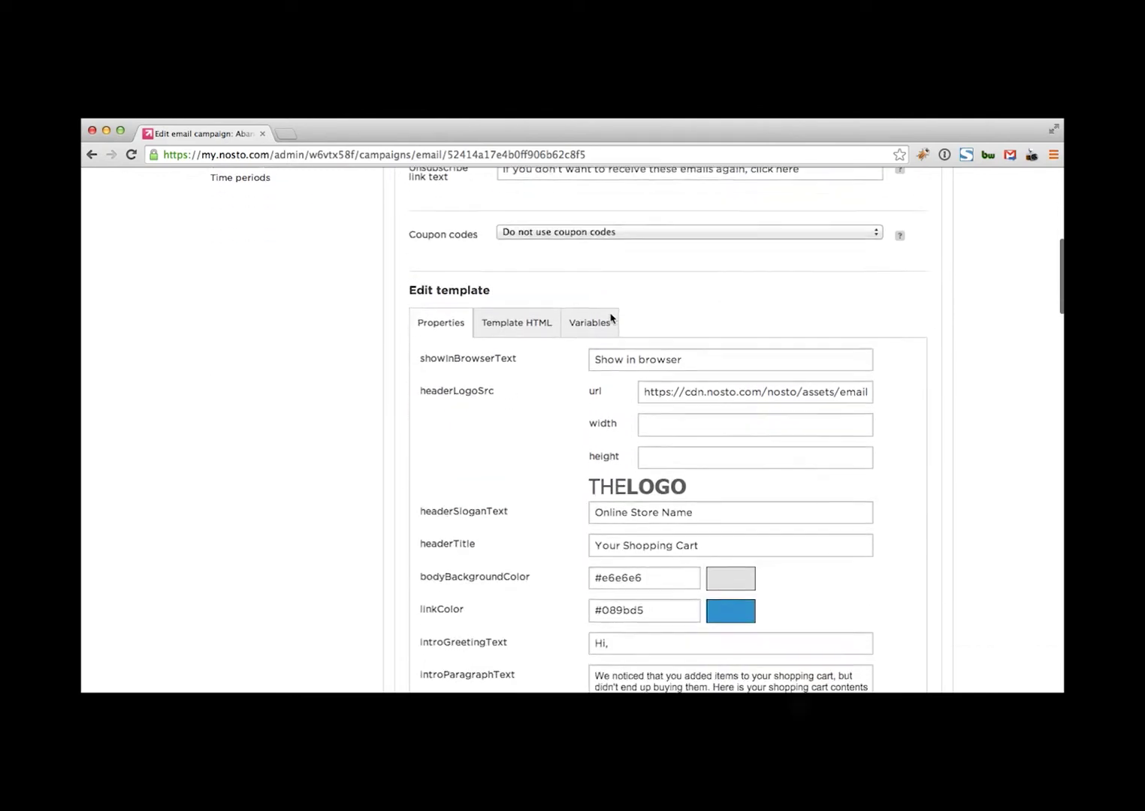
pyautogui.scroll(-20, 610, 317)
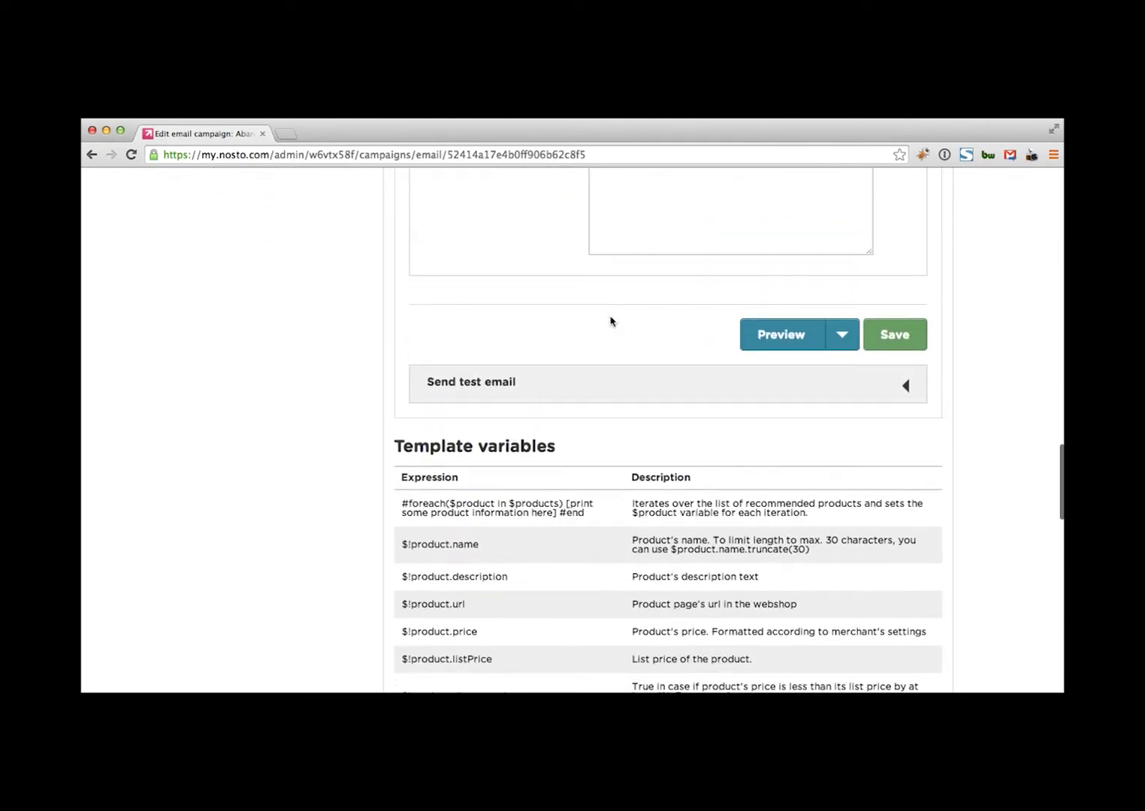
pyautogui.moveTo(584, 485); pyautogui.dragTo(404, 476)
pyautogui.scroll(5, 408, 479)
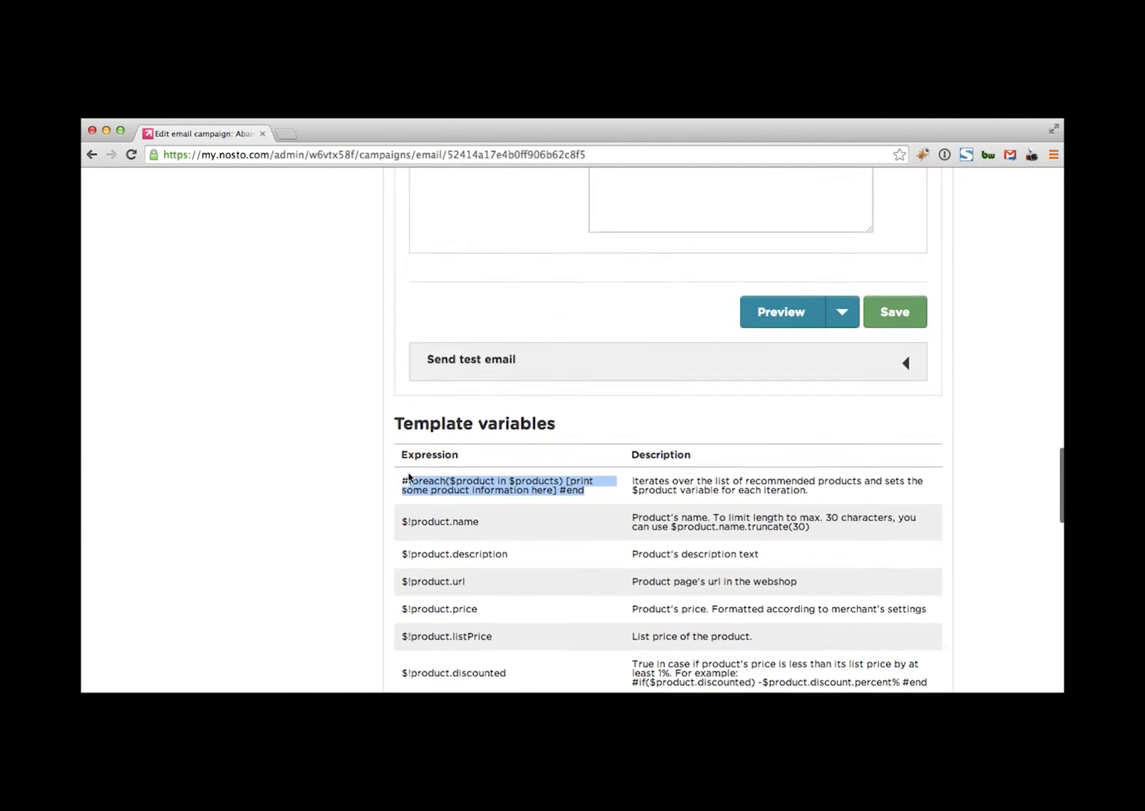
pyautogui.scroll(15, 409, 477)
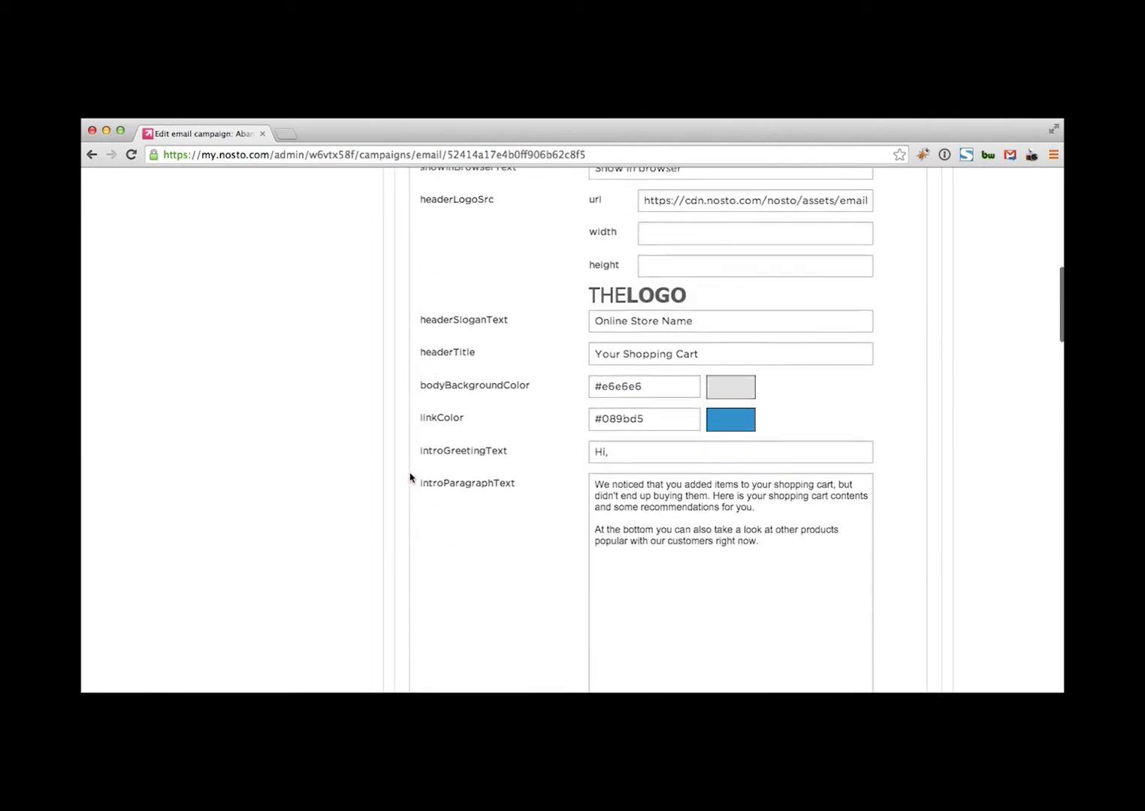
pyautogui.scroll(5, 410, 477)
pyautogui.moveTo(646, 417); pyautogui.dragTo(498, 414)
pyautogui.scroll(-3, 491, 416)
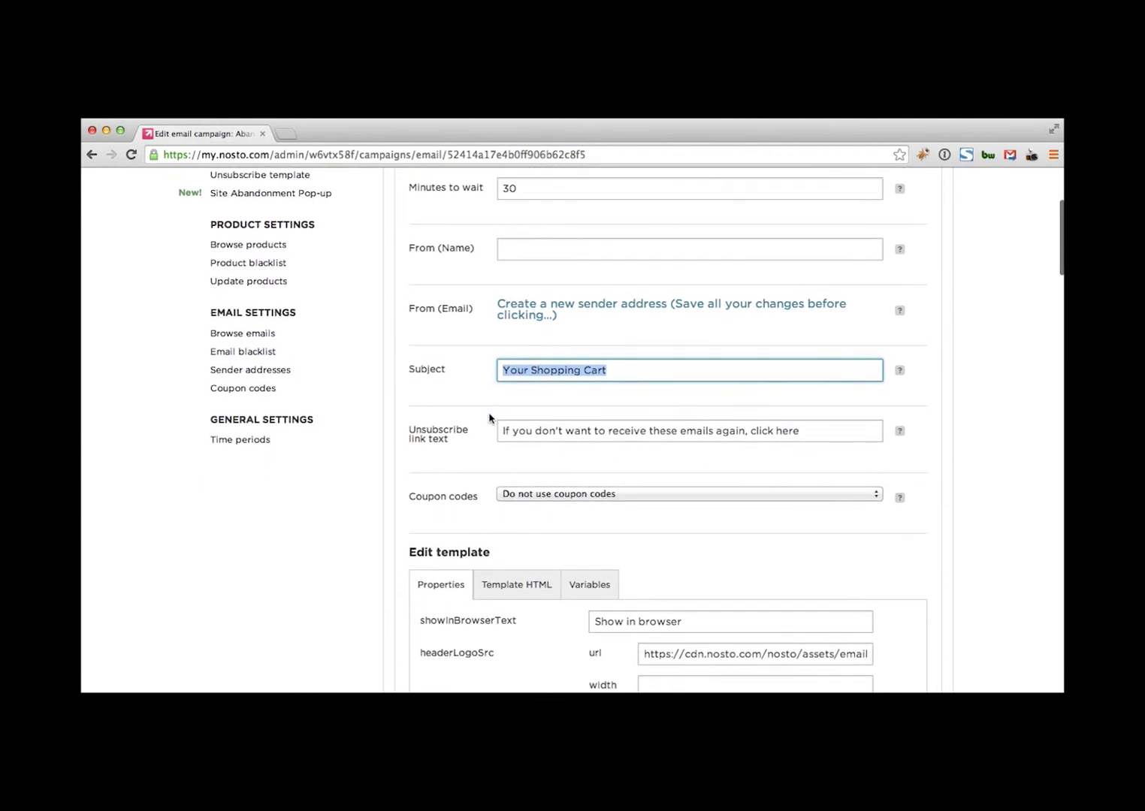
pyautogui.click(570, 360)
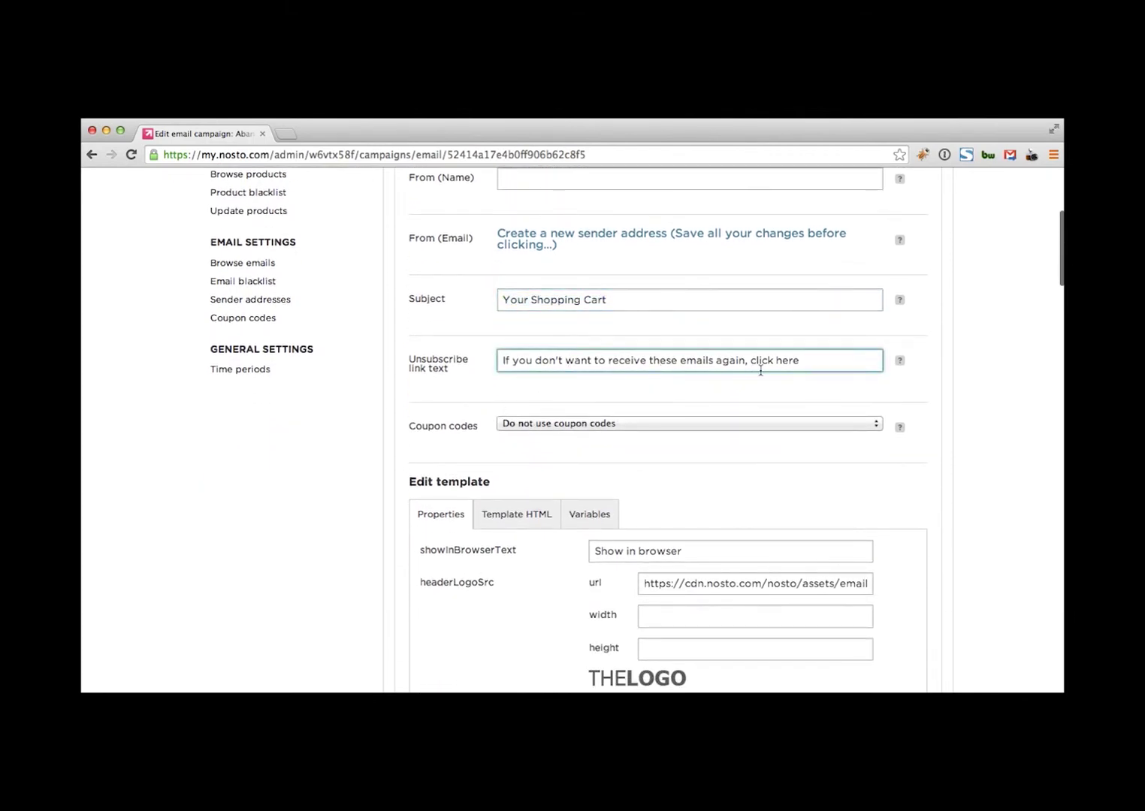
pyautogui.click(811, 360)
pyautogui.moveTo(812, 360); pyautogui.dragTo(577, 352)
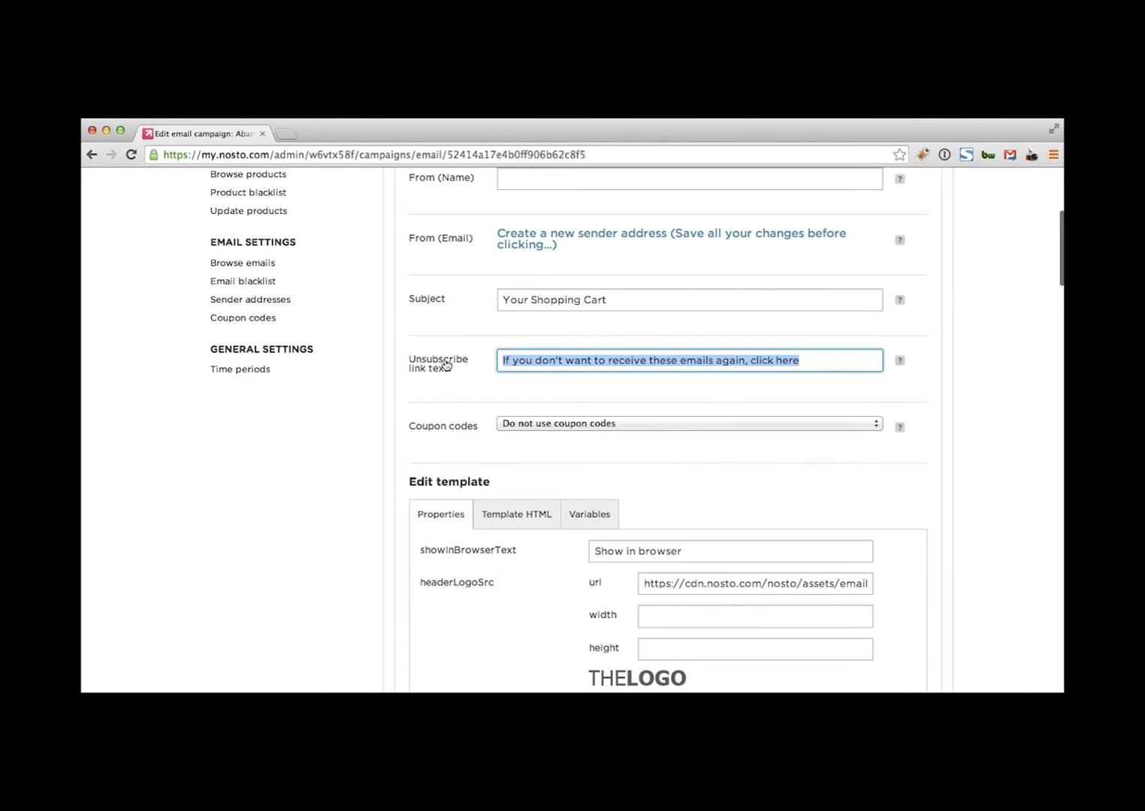
pyautogui.scroll(-3, 445, 365)
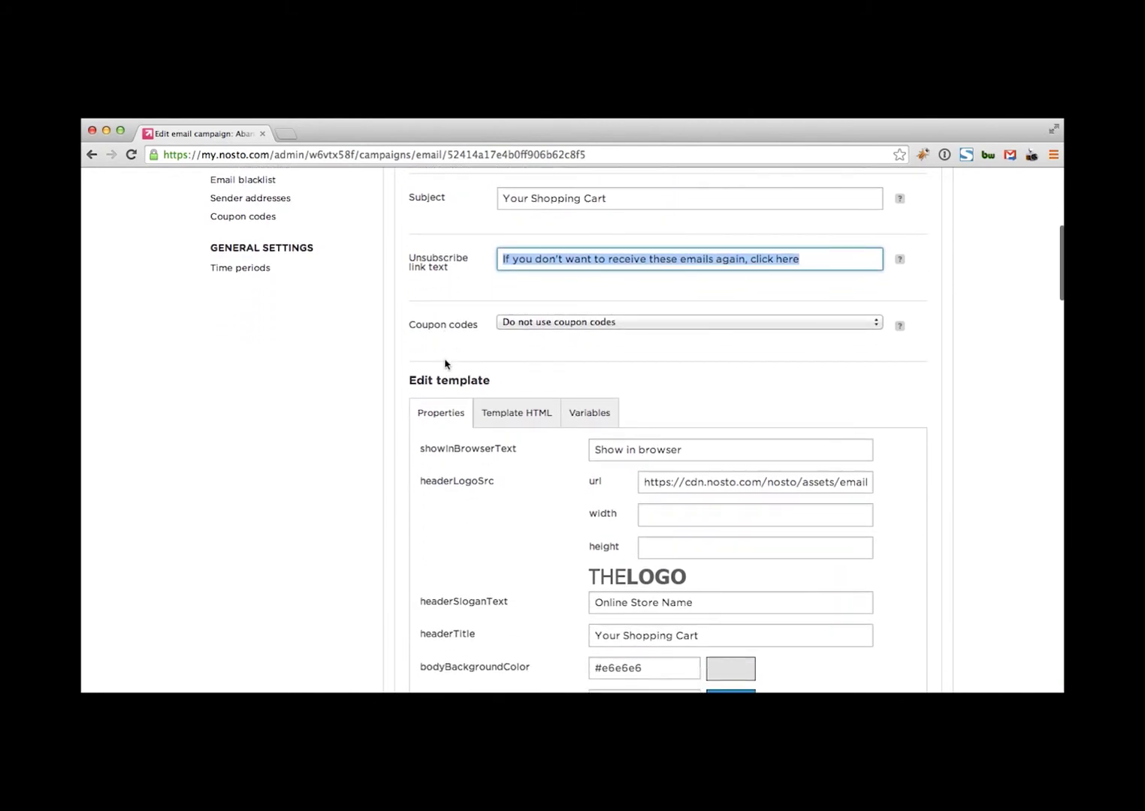
pyautogui.scroll(-6, 445, 365)
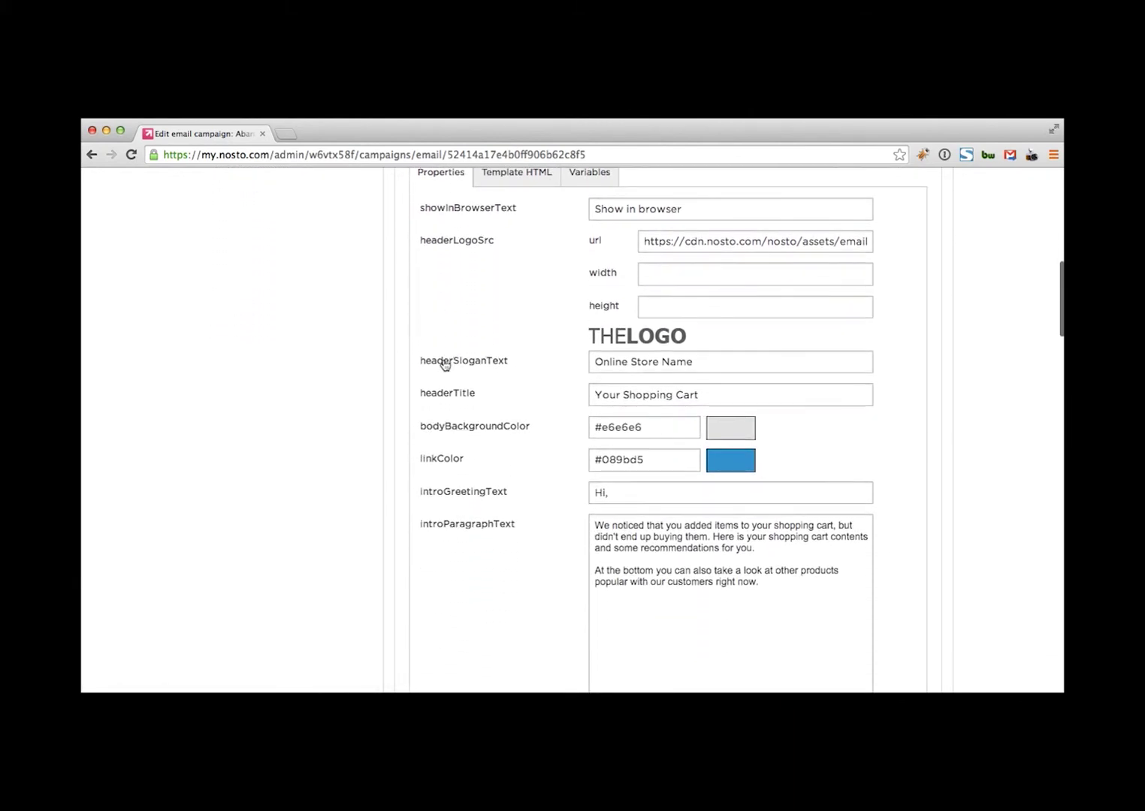
pyautogui.scroll(-1, 445, 365)
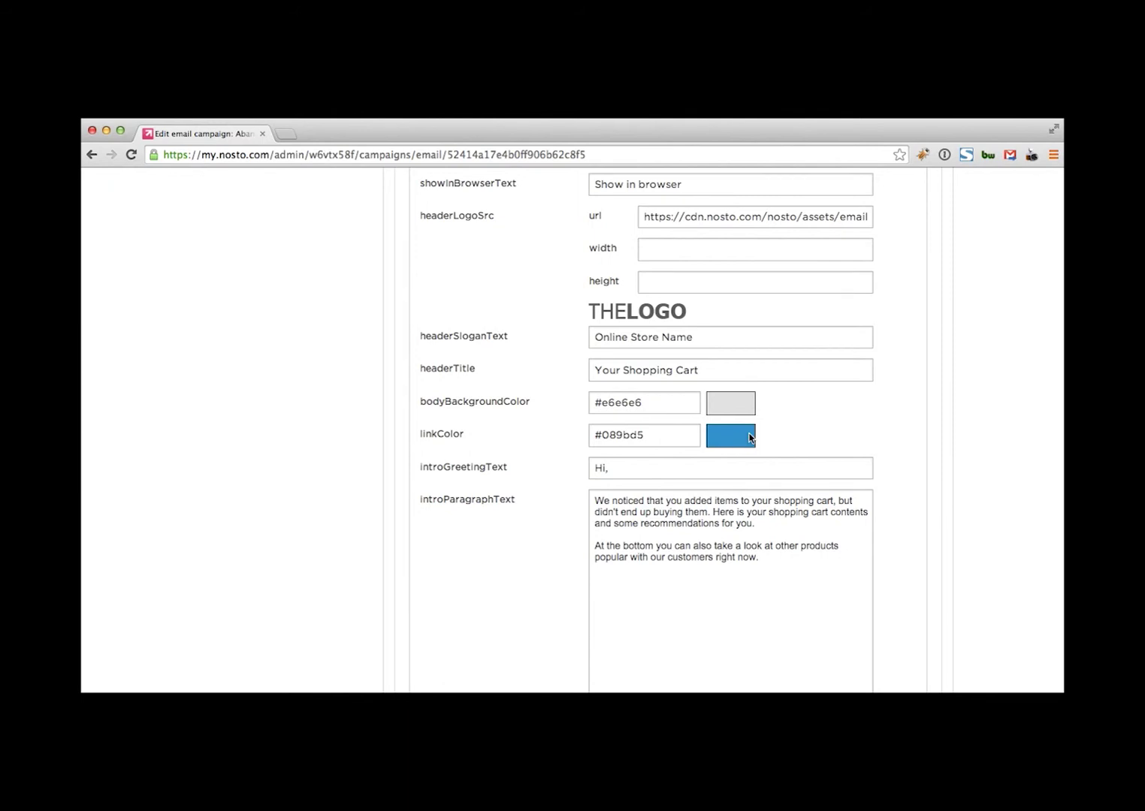
pyautogui.scroll(-1, 719, 540)
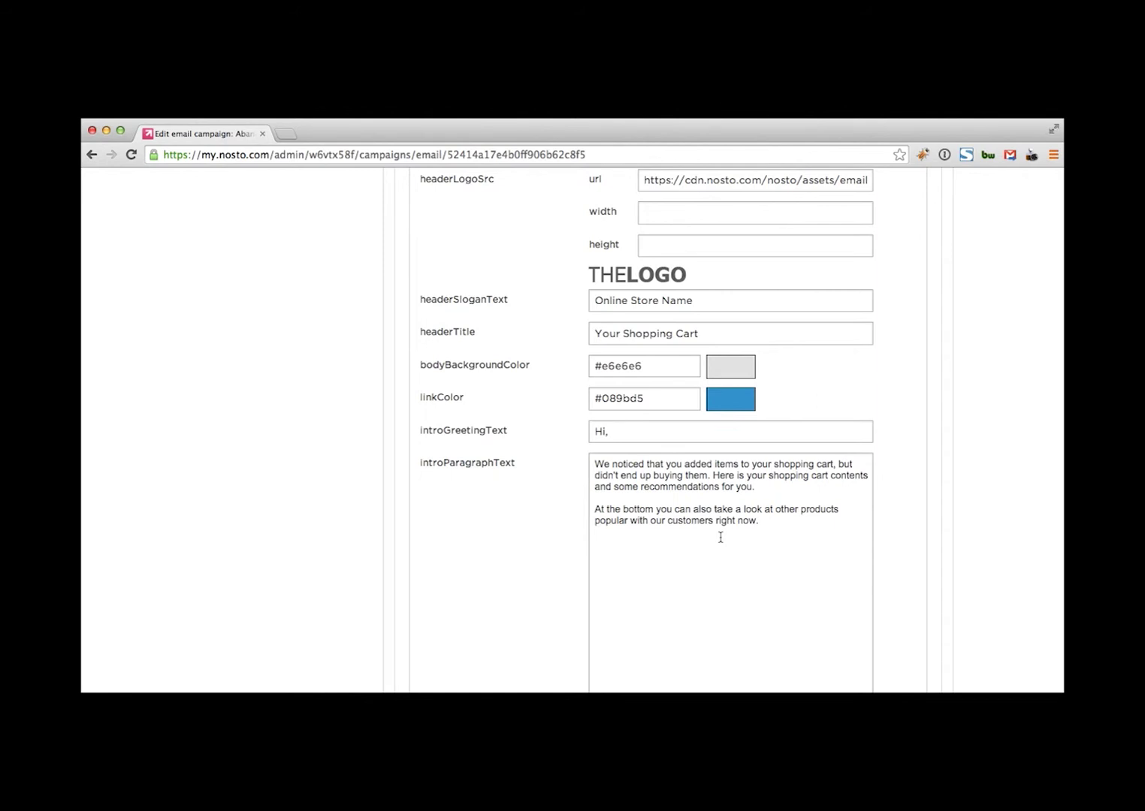
pyautogui.scroll(-10, 721, 538)
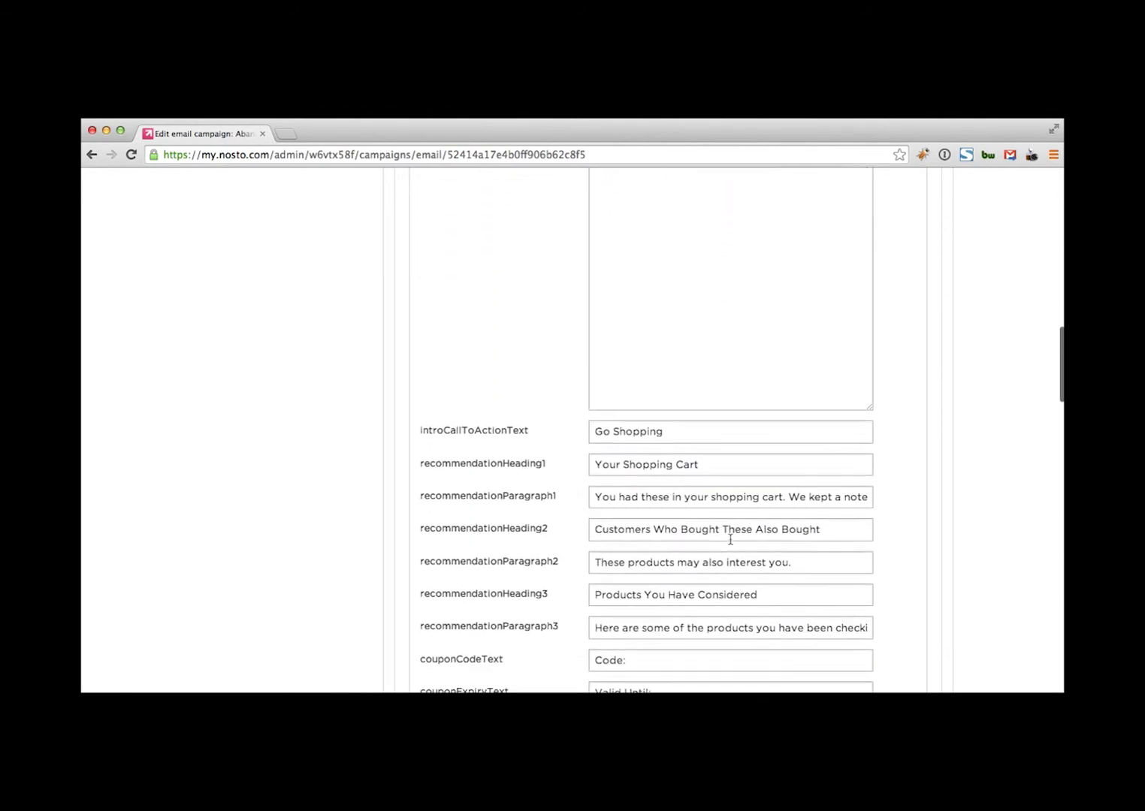
pyautogui.scroll(-2, 729, 539)
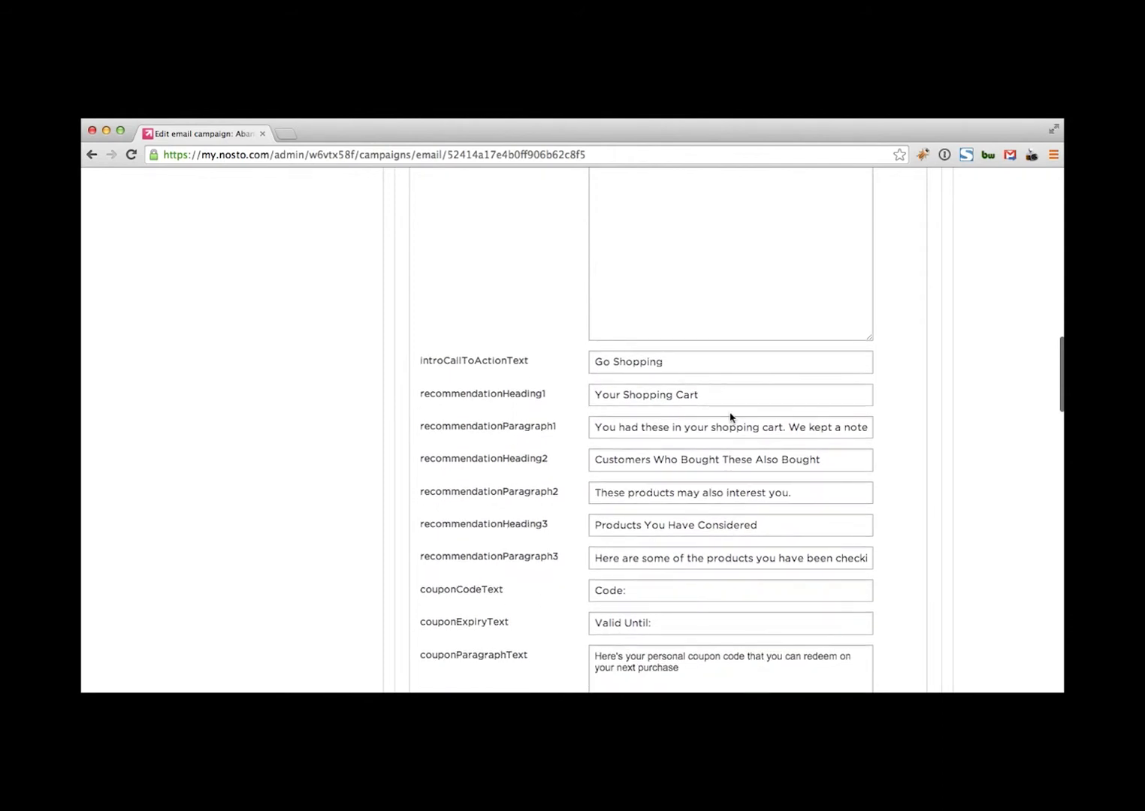
pyautogui.click(701, 364)
pyautogui.click(721, 399)
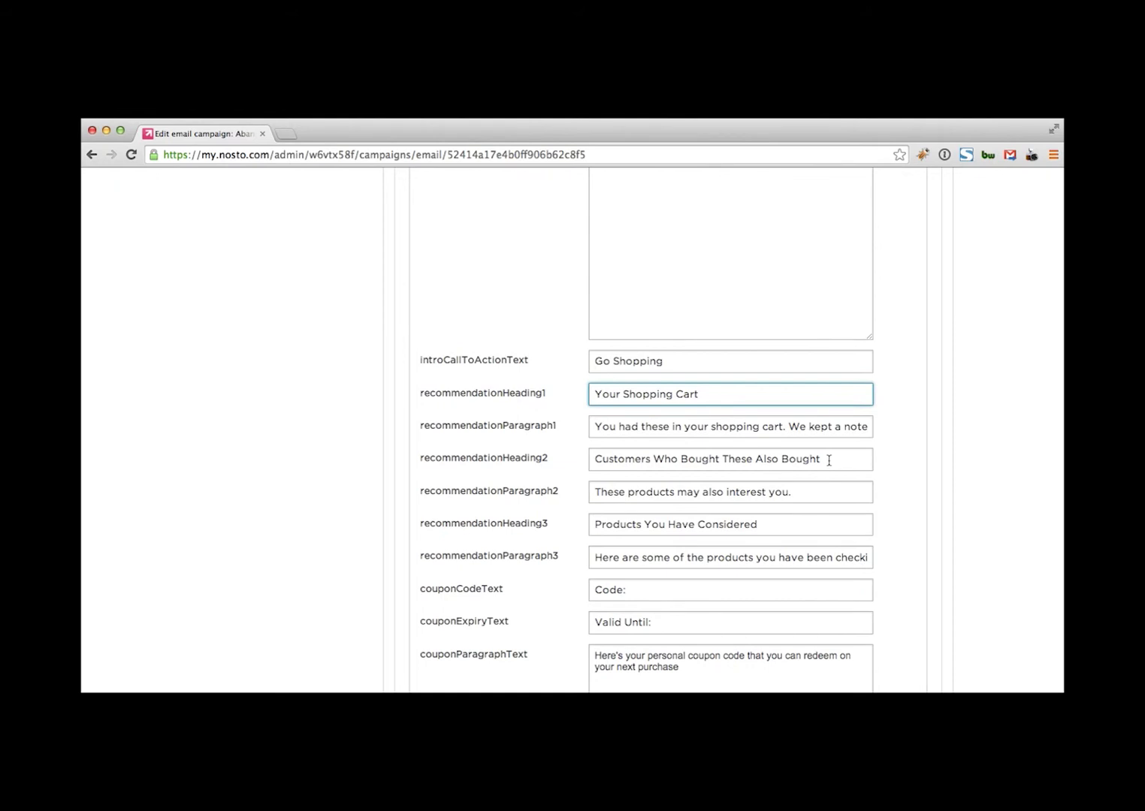
pyautogui.moveTo(829, 460); pyautogui.dragTo(585, 459)
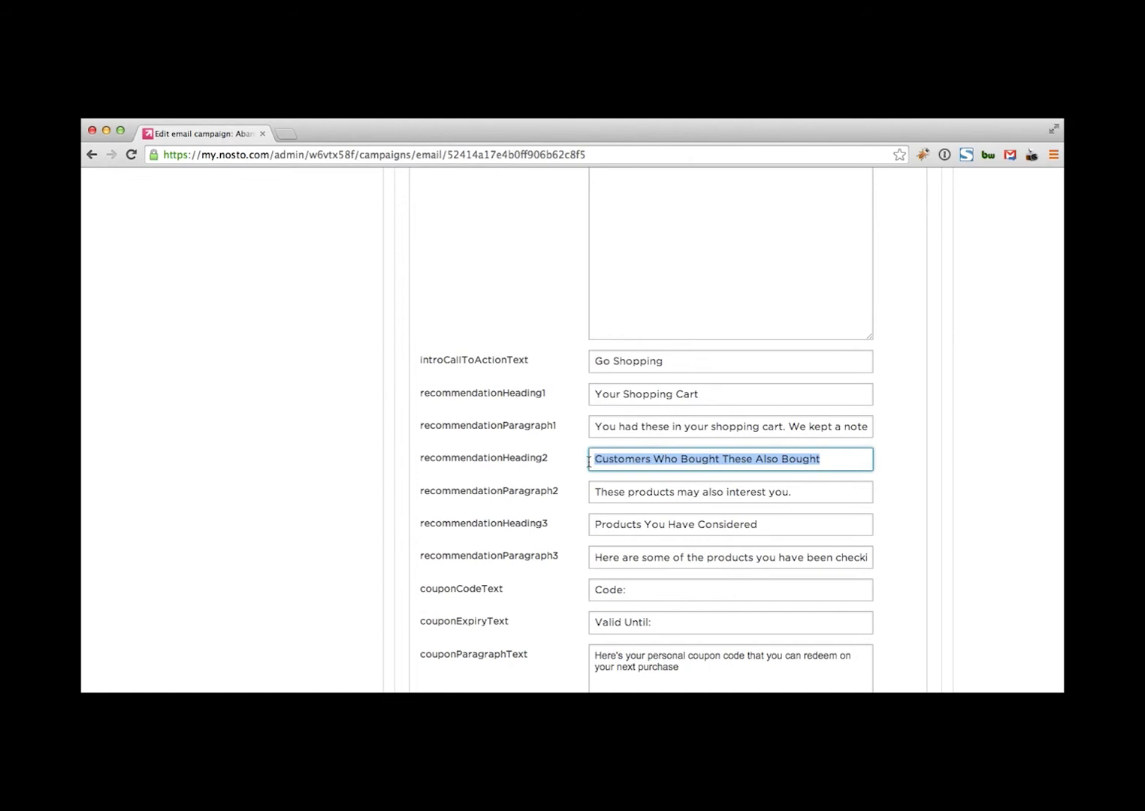
pyautogui.scroll(-2, 595, 473)
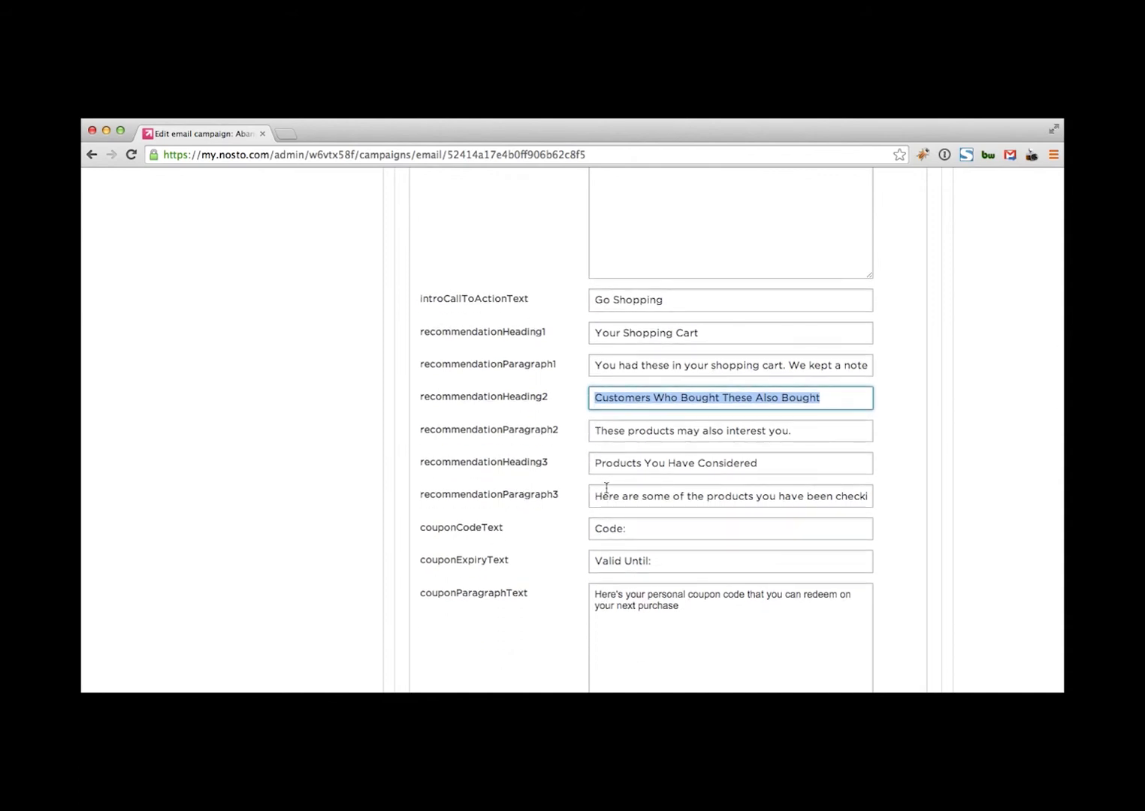
pyautogui.moveTo(785, 463); pyautogui.dragTo(578, 467)
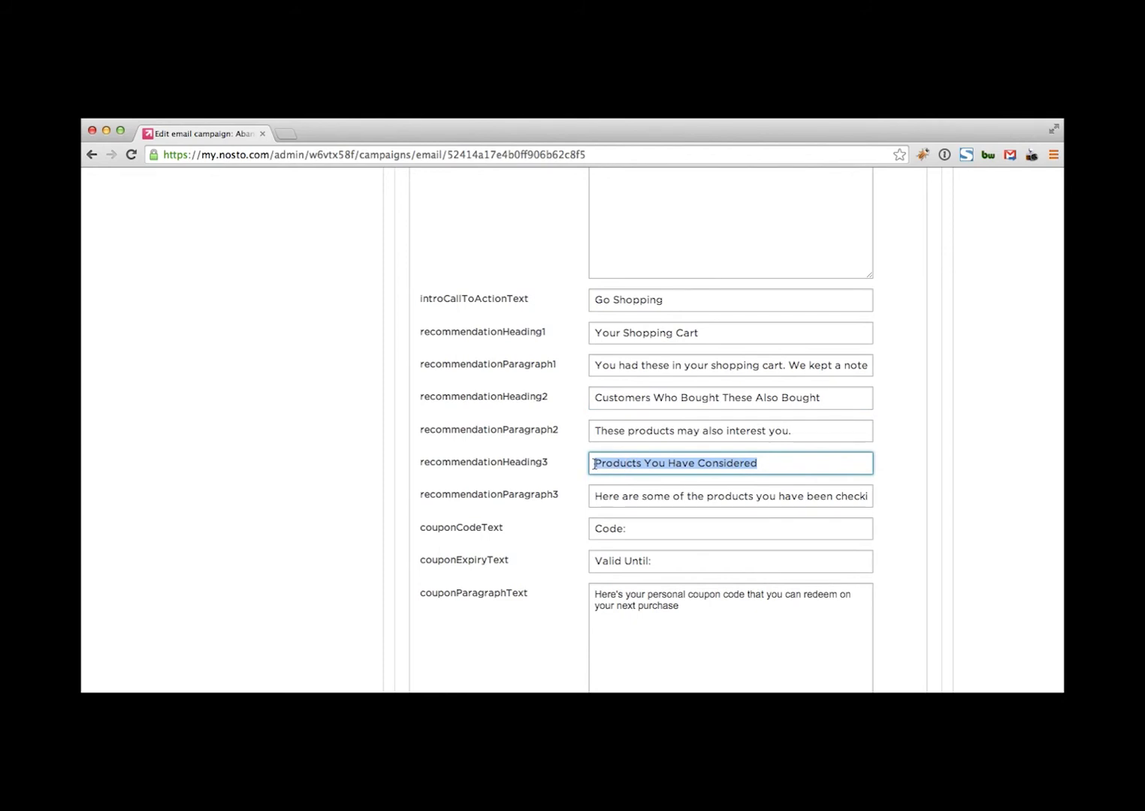
pyautogui.scroll(-4, 526, 473)
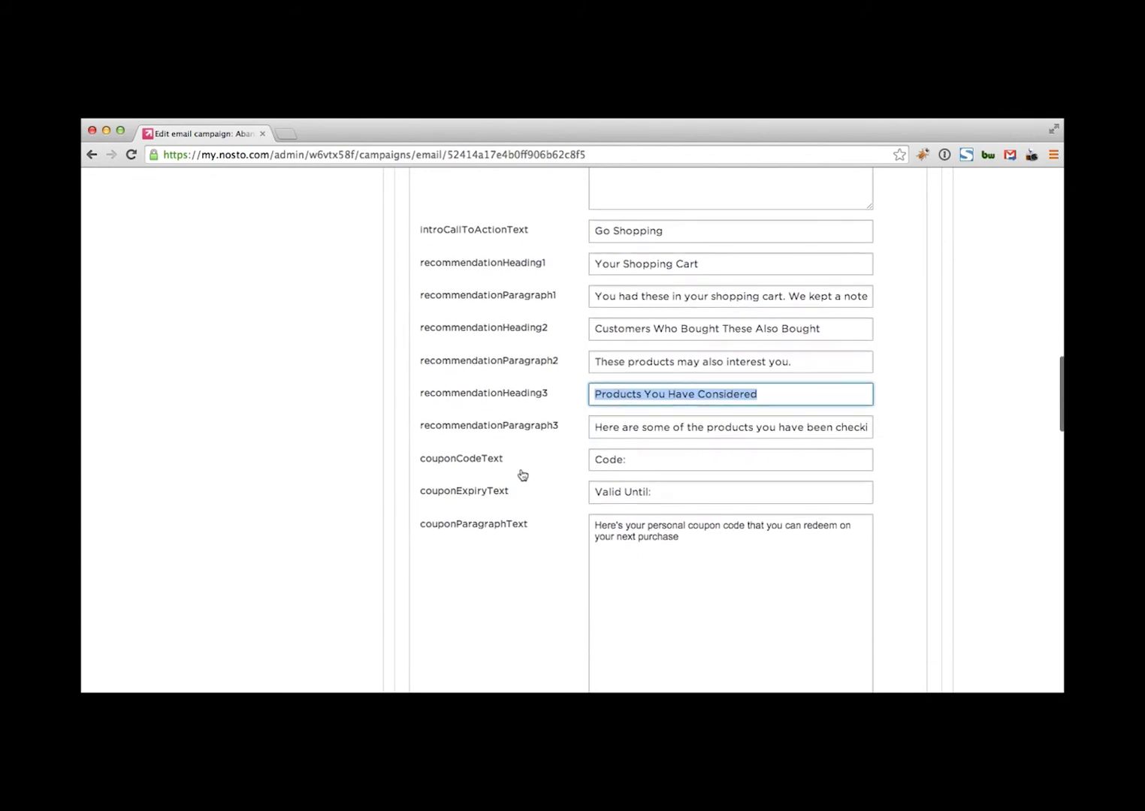
pyautogui.moveTo(644, 410); pyautogui.dragTo(593, 411)
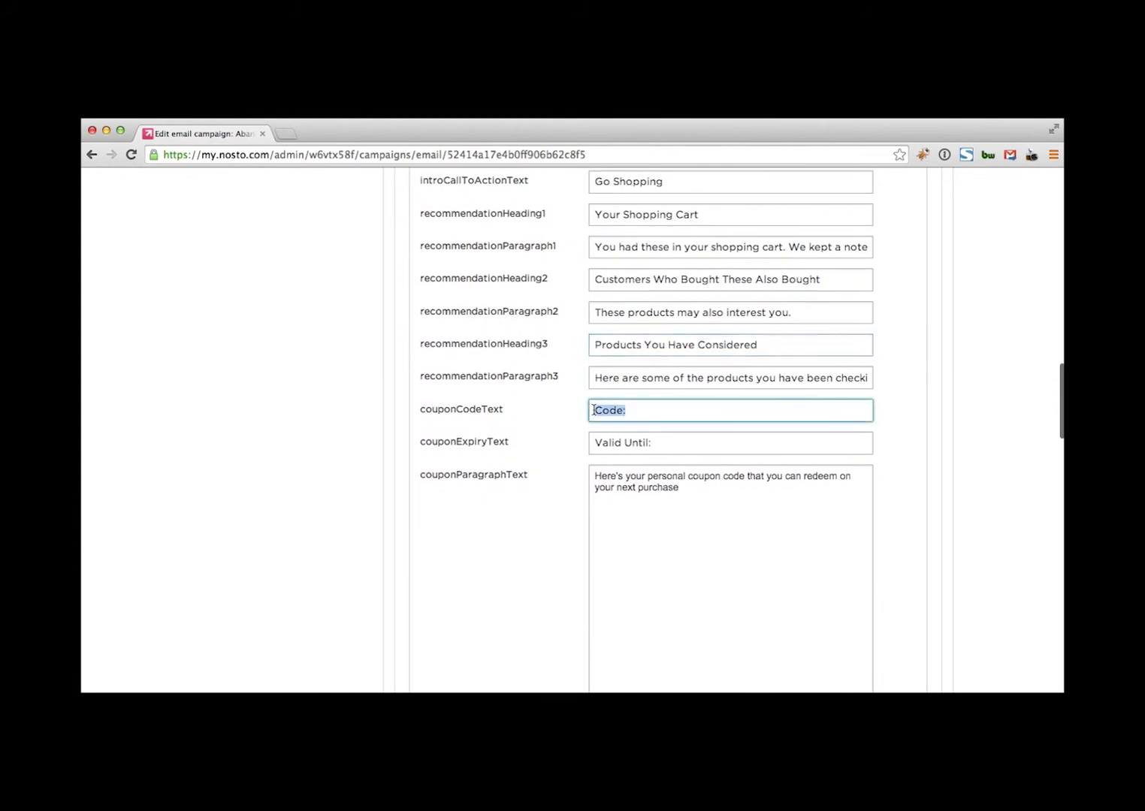
pyautogui.moveTo(669, 448); pyautogui.dragTo(586, 415)
pyautogui.scroll(1, 622, 431)
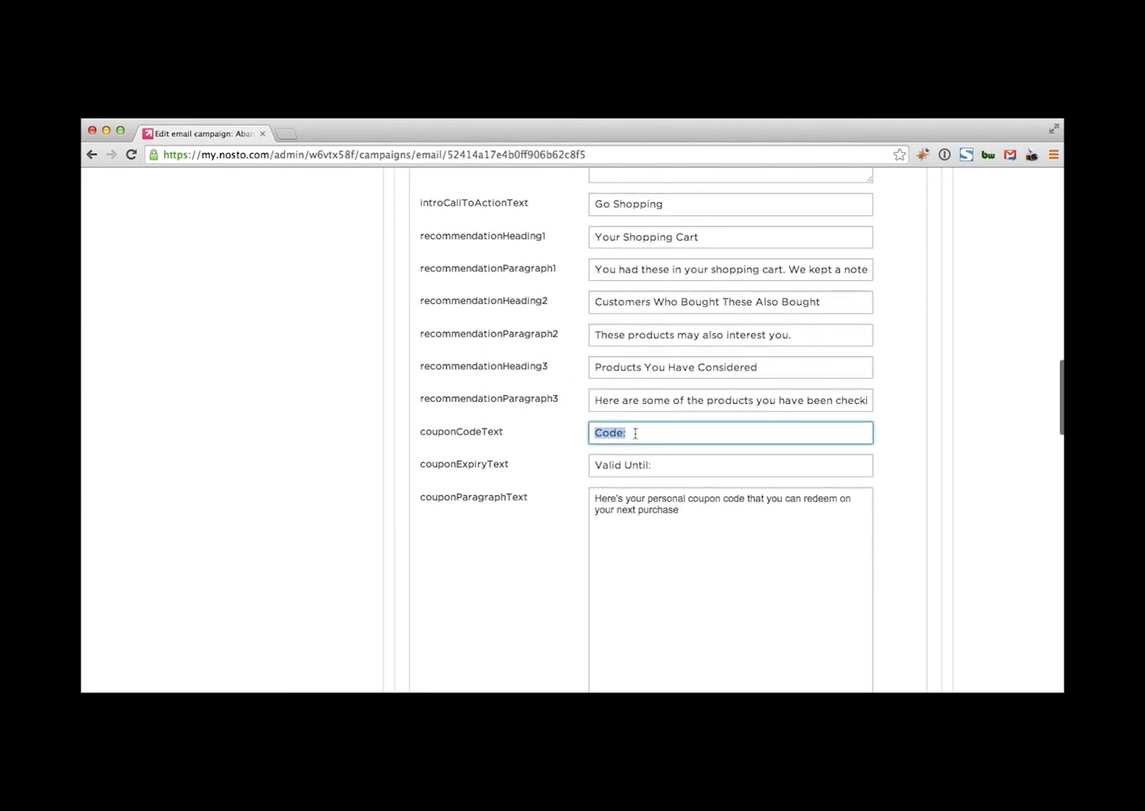
pyautogui.scroll(-8, 632, 442)
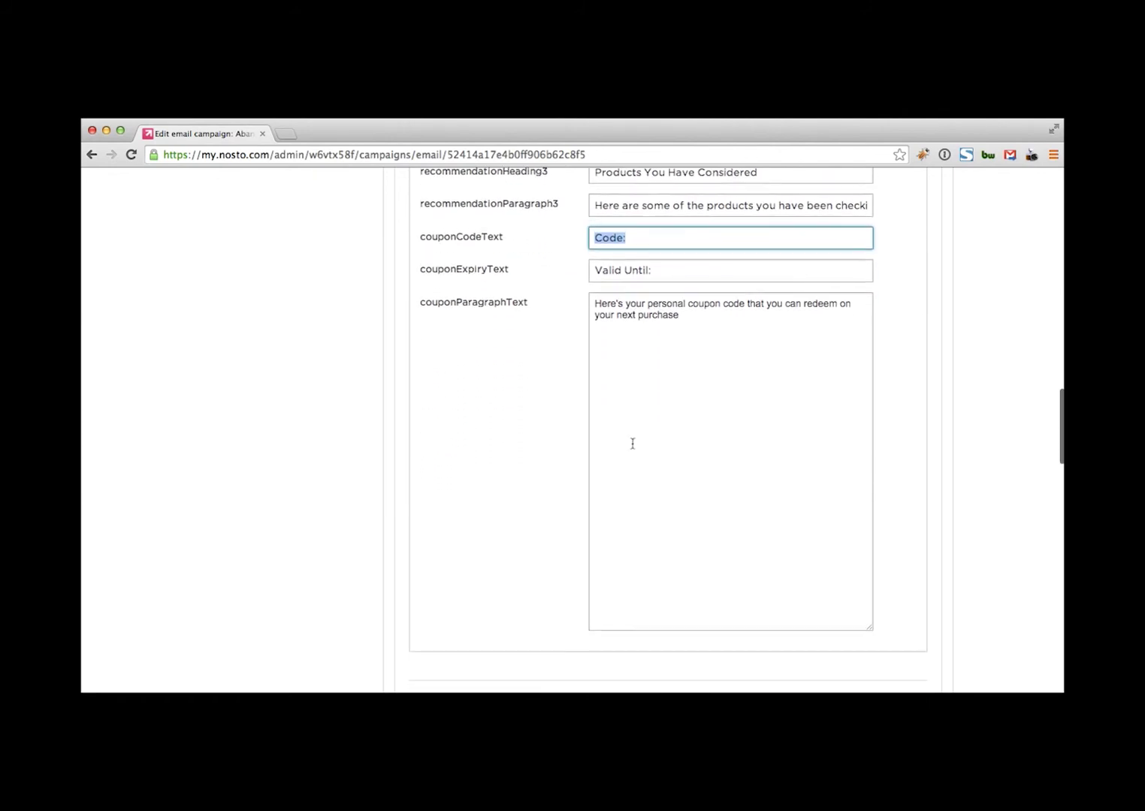
pyautogui.scroll(-2, 632, 444)
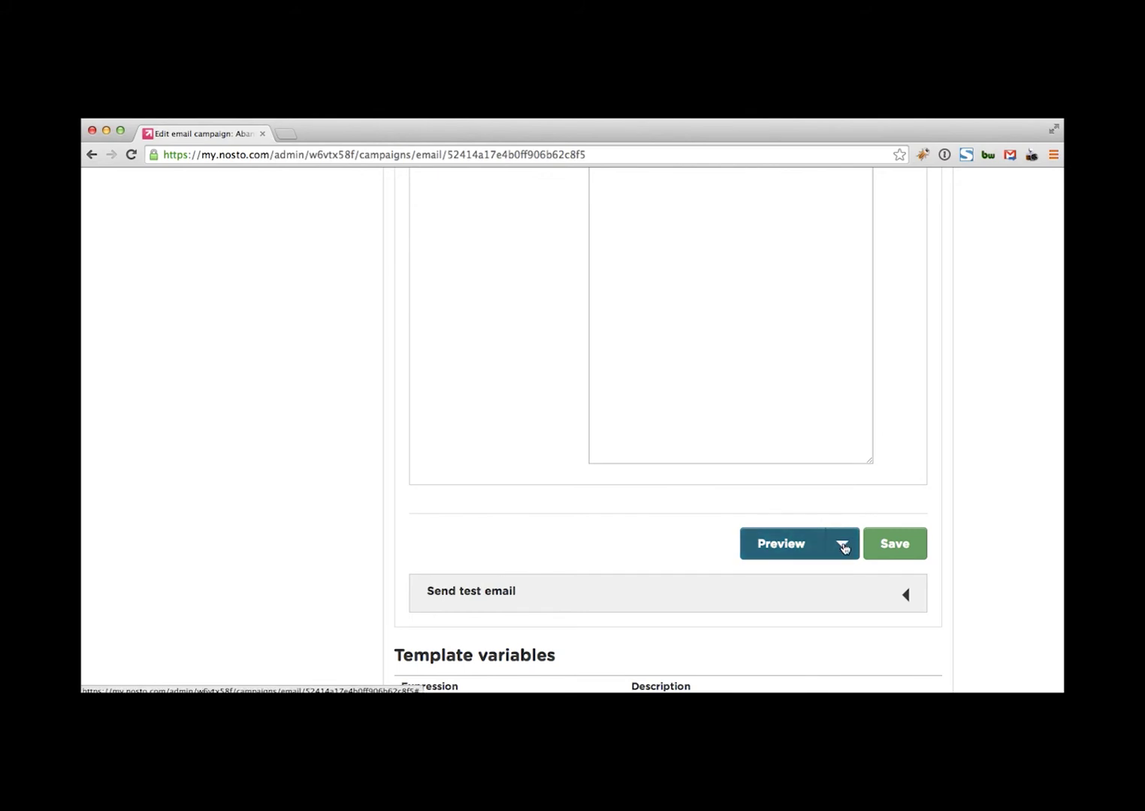
# Try the random-customer and existing-customer data sources in the Preview options.
pyautogui.click(843, 550)
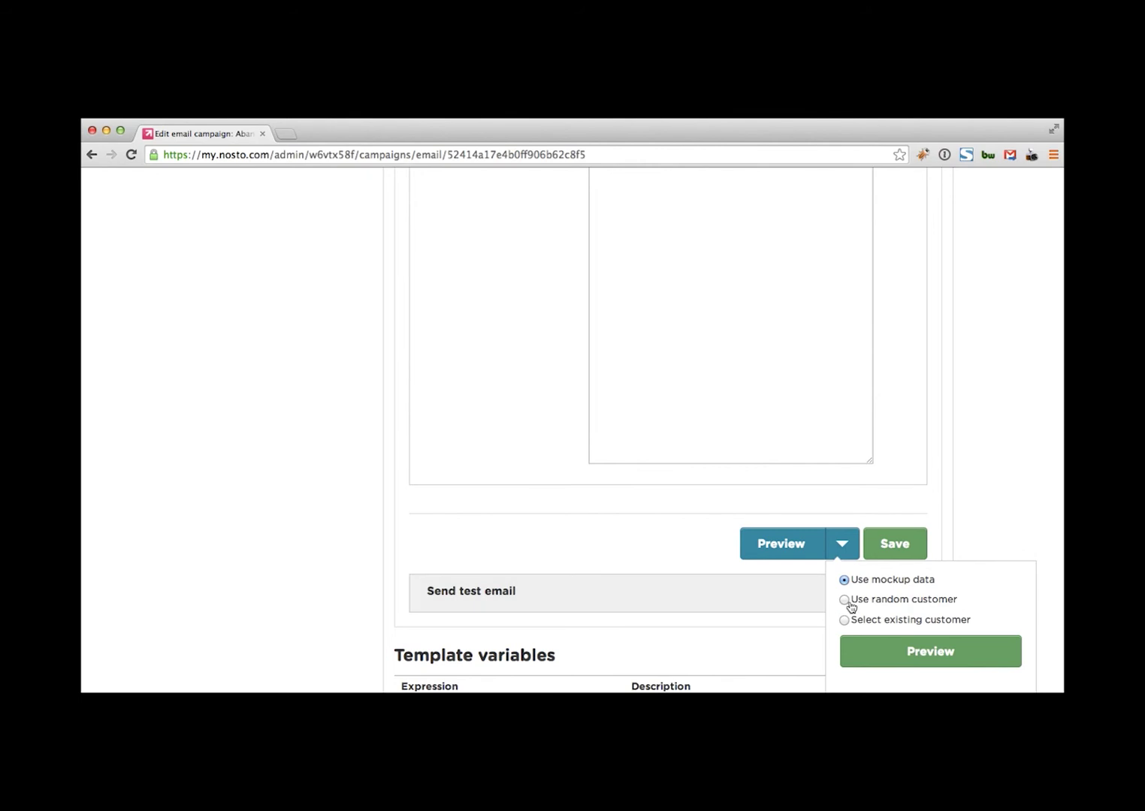
pyautogui.click(847, 601)
pyautogui.click(849, 622)
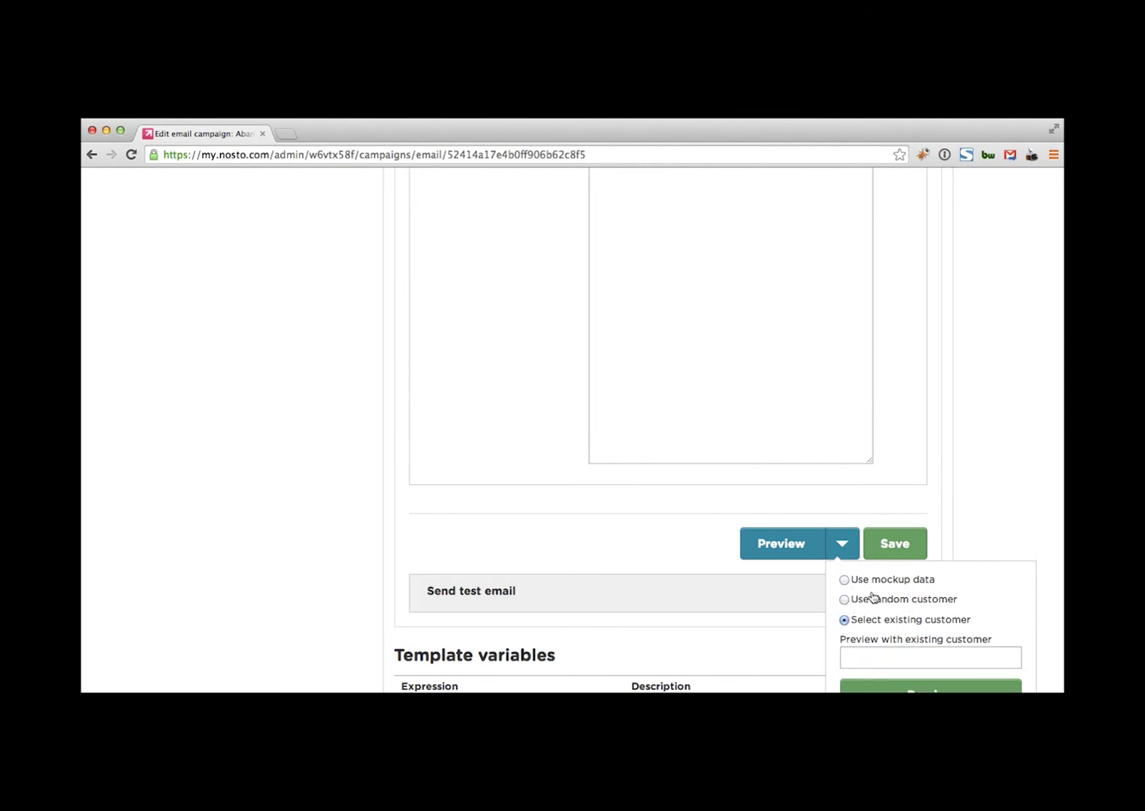
pyautogui.scroll(-1, 873, 597)
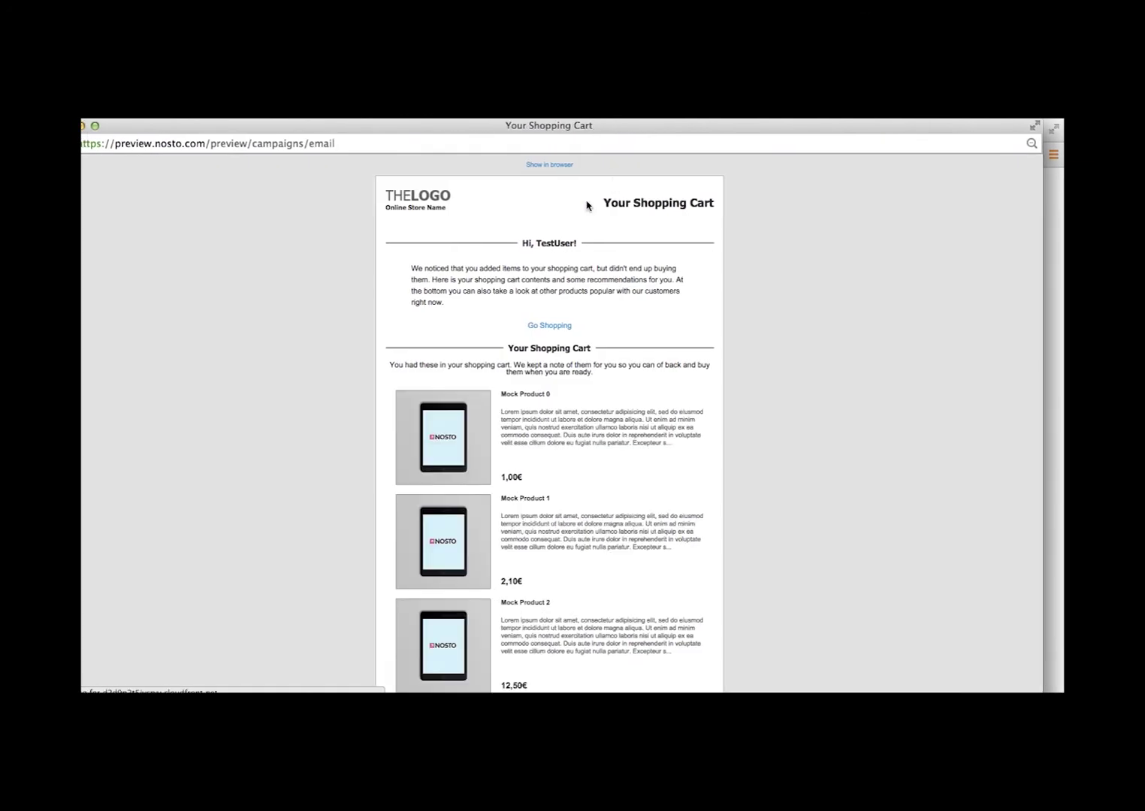
# Scroll the preview through the cart items and both recommendation sections.
pyautogui.scroll(-10, 518, 281)
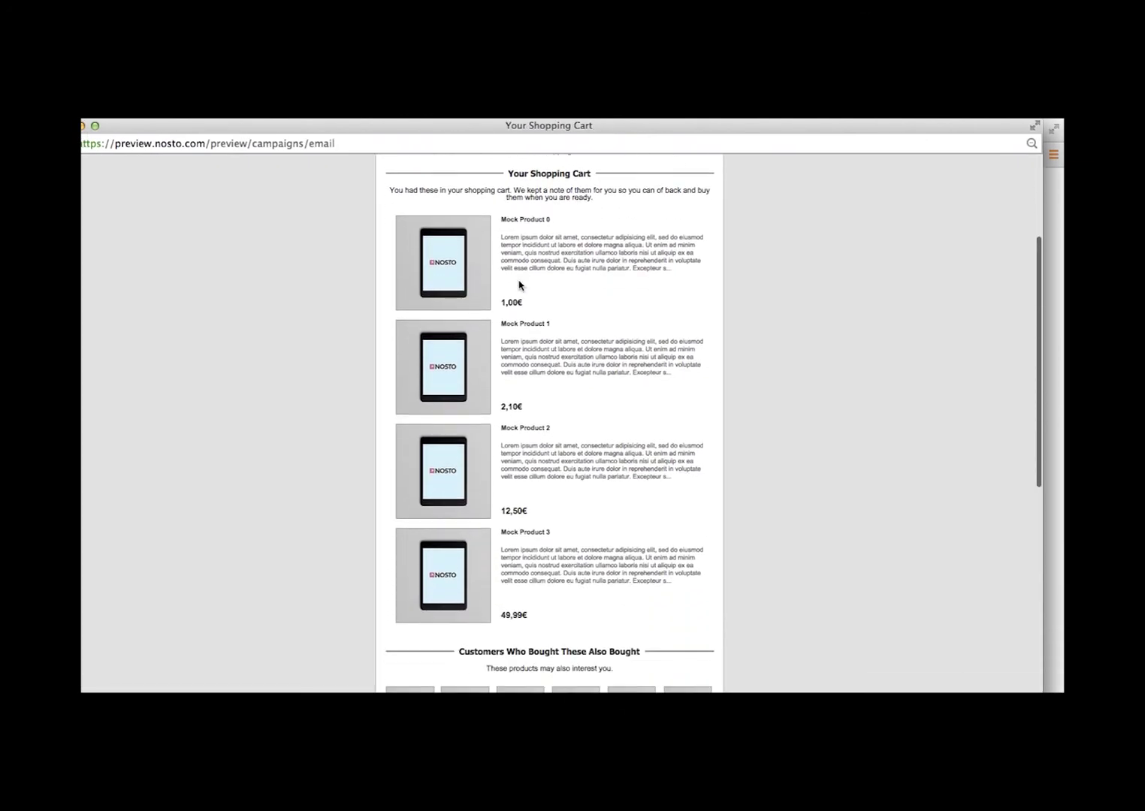
pyautogui.scroll(-4, 519, 289)
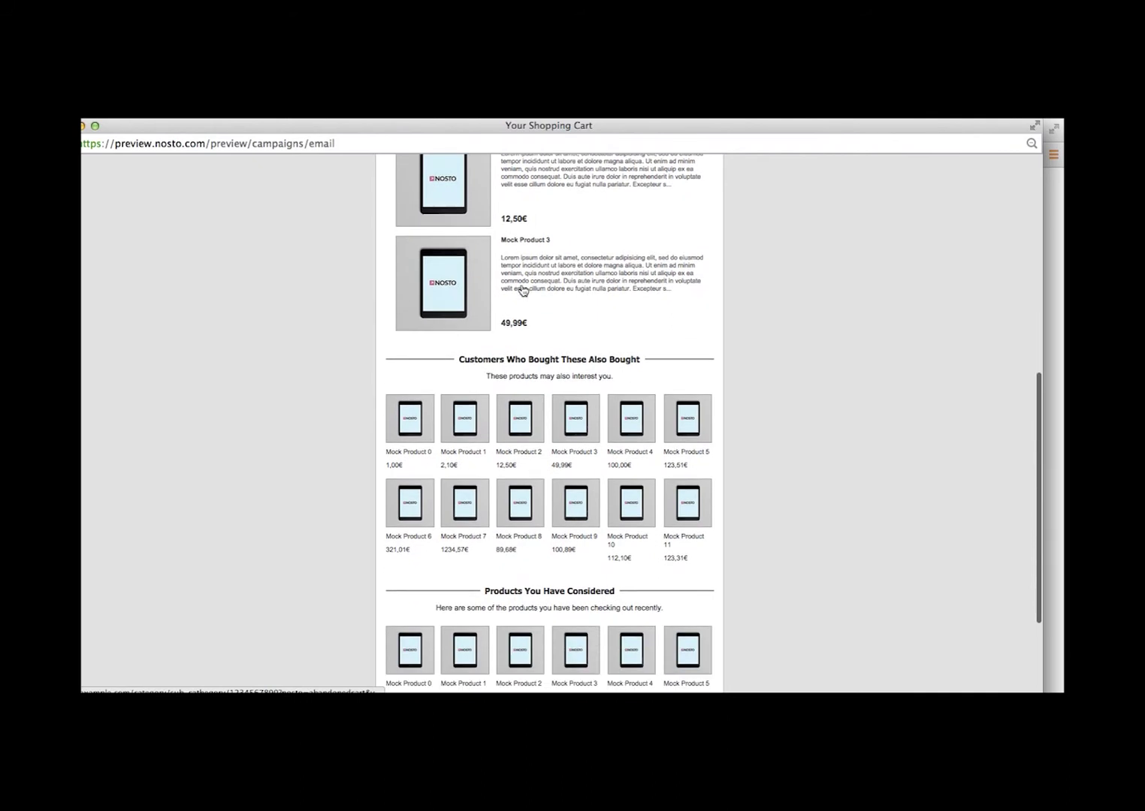
pyautogui.moveTo(187, 133); pyautogui.dragTo(198, 131)
# Close the preview, scroll through the Template variables table, and return to the form's top.
pyautogui.click(106, 125)
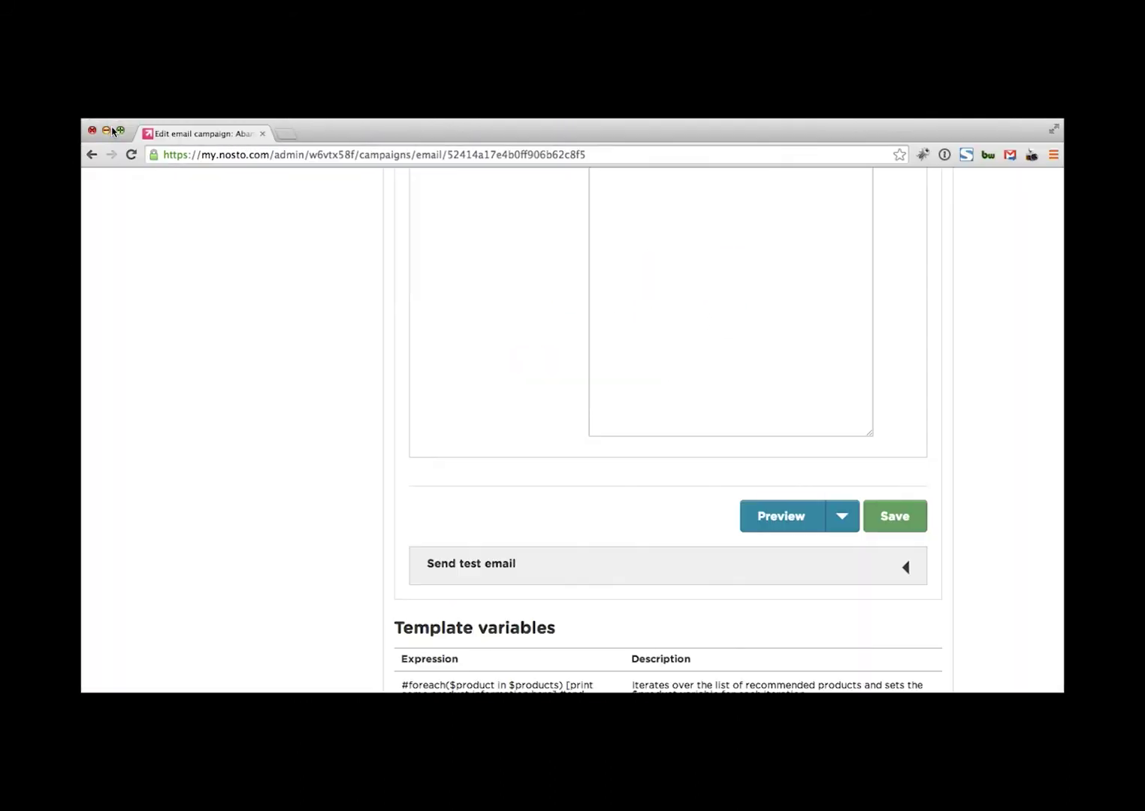
pyautogui.scroll(-2, 370, 300)
pyautogui.scroll(-4, 372, 303)
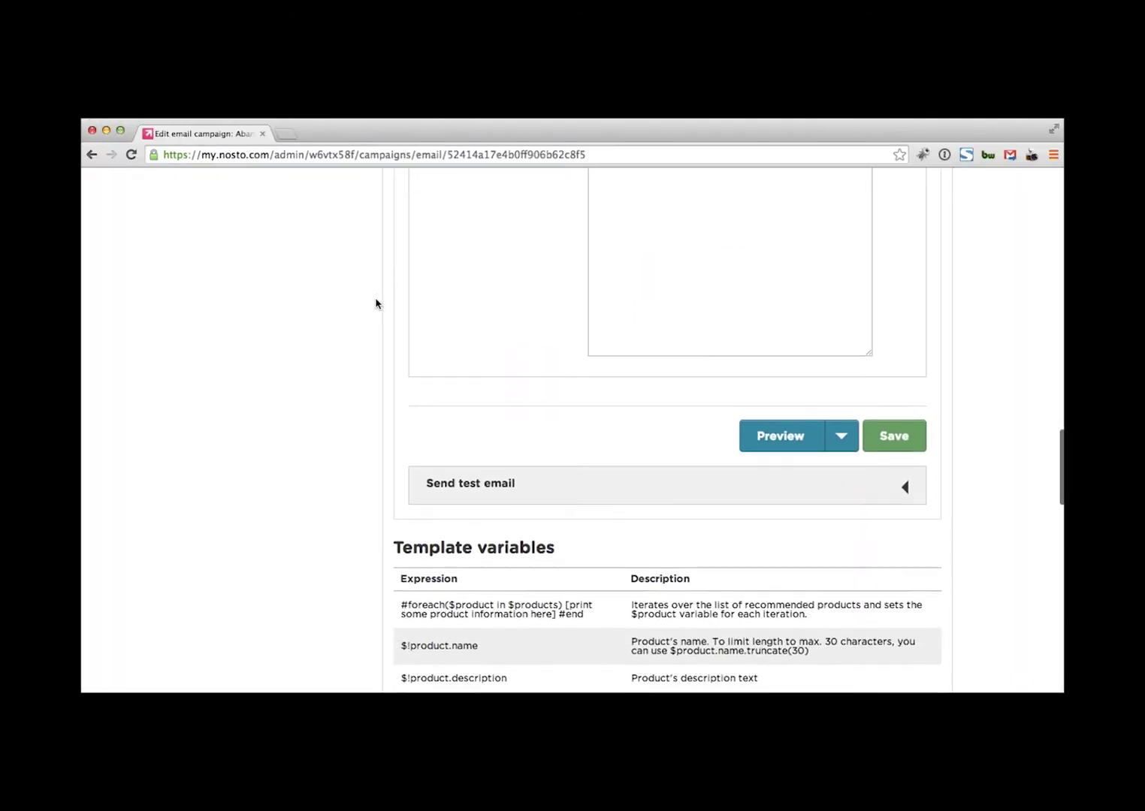
pyautogui.scroll(-20, 376, 307)
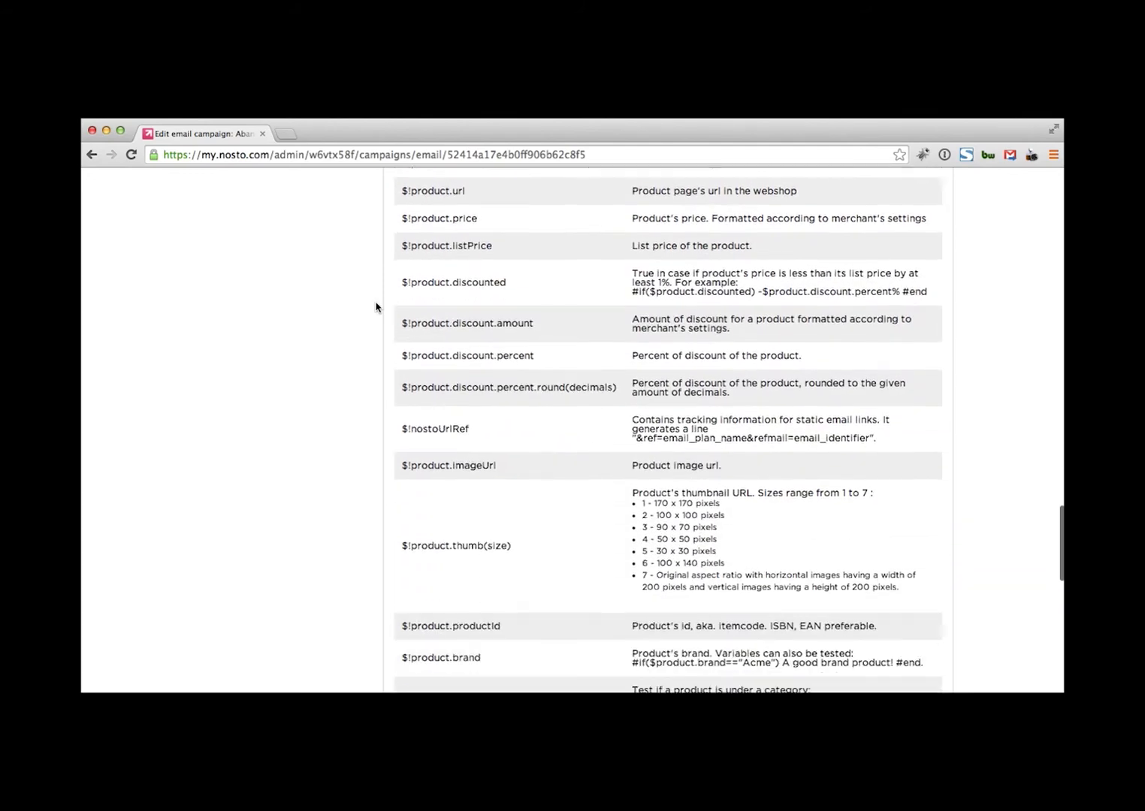
pyautogui.scroll(-12, 375, 307)
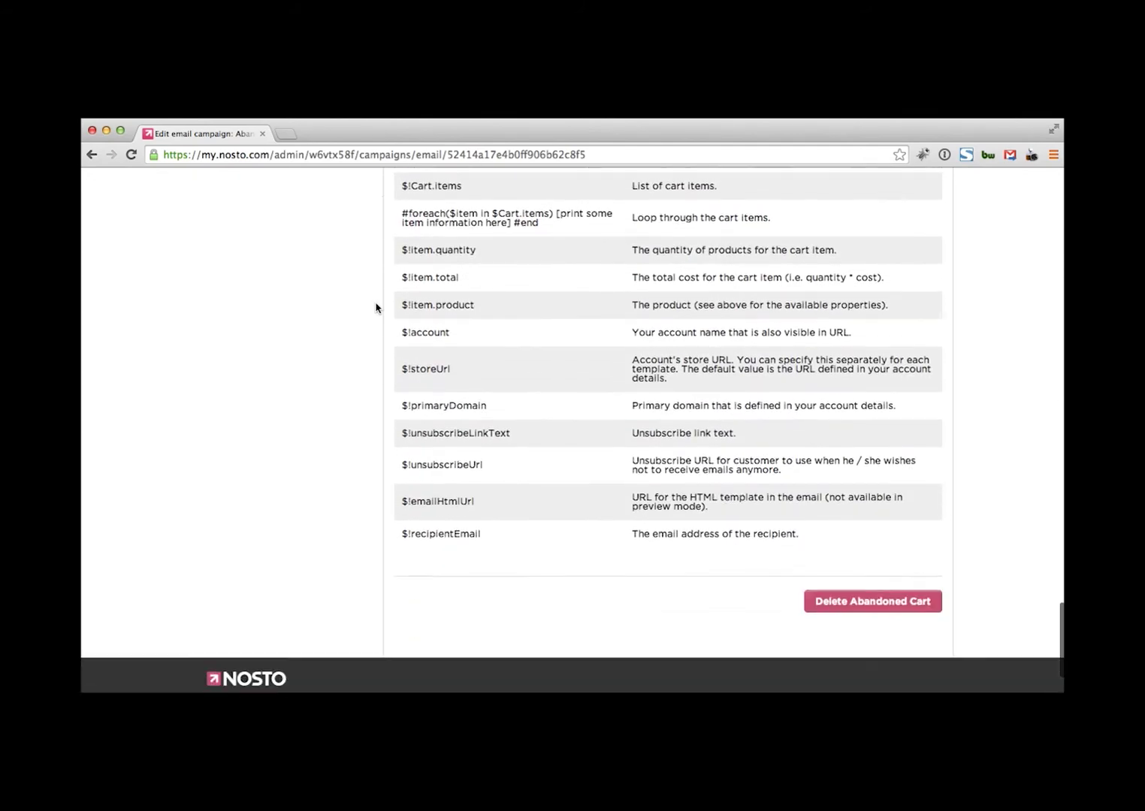
pyautogui.scroll(20, 376, 307)
pyautogui.scroll(20, 376, 307)
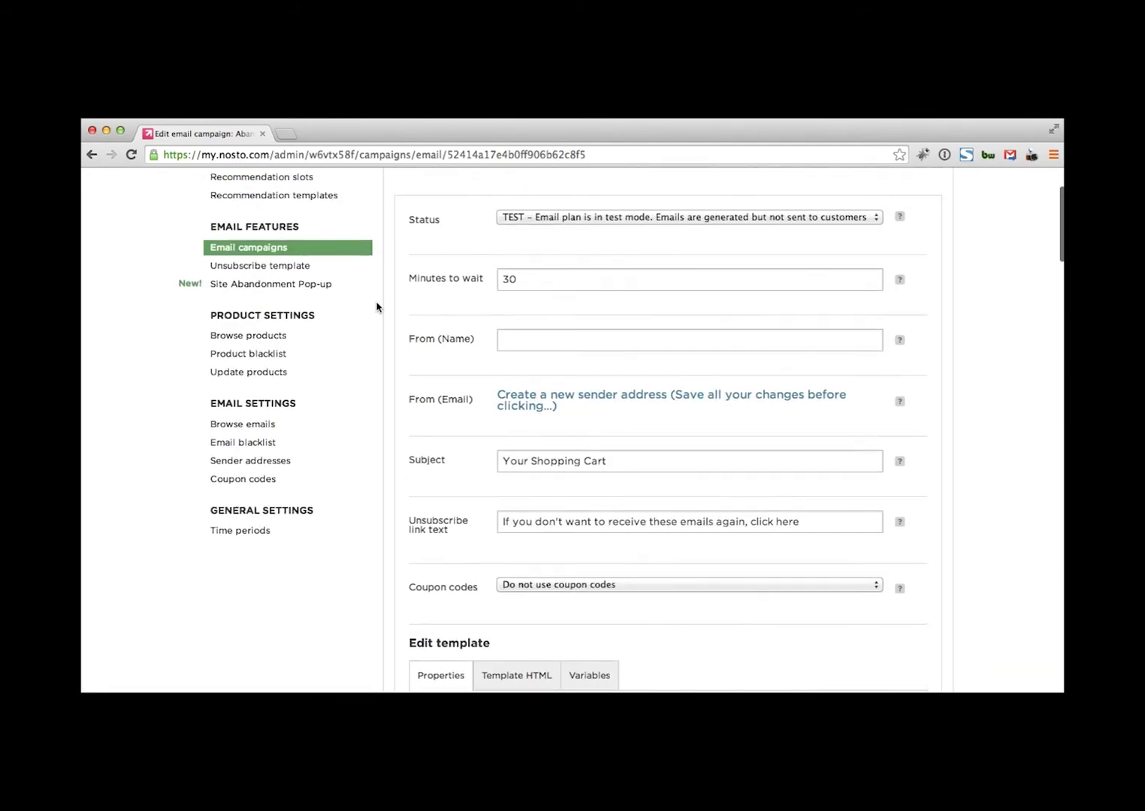
pyautogui.click(556, 306)
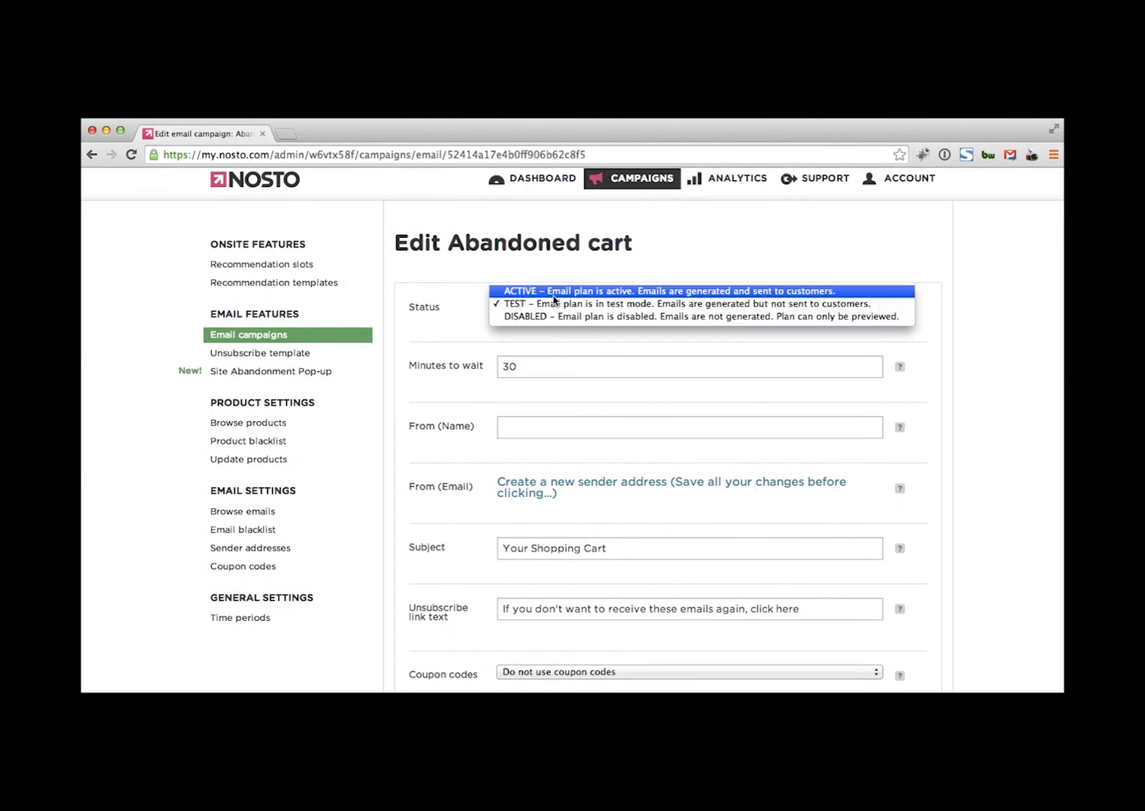
pyautogui.click(556, 257)
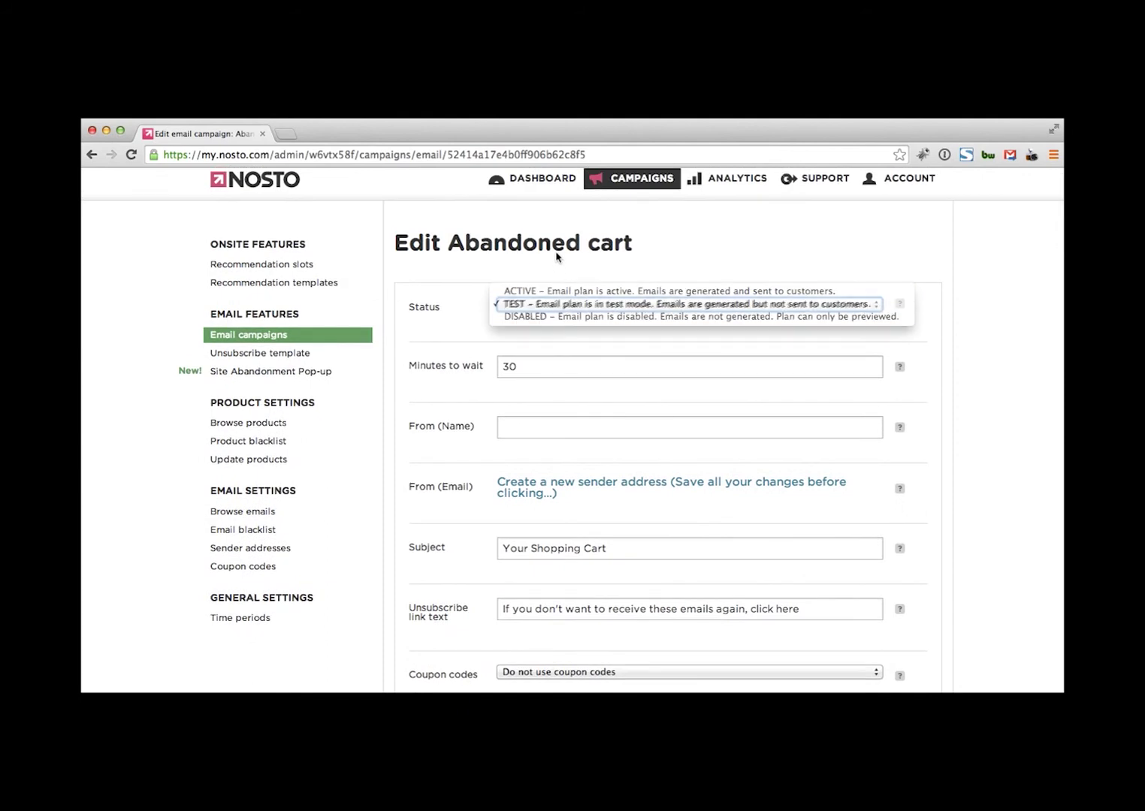